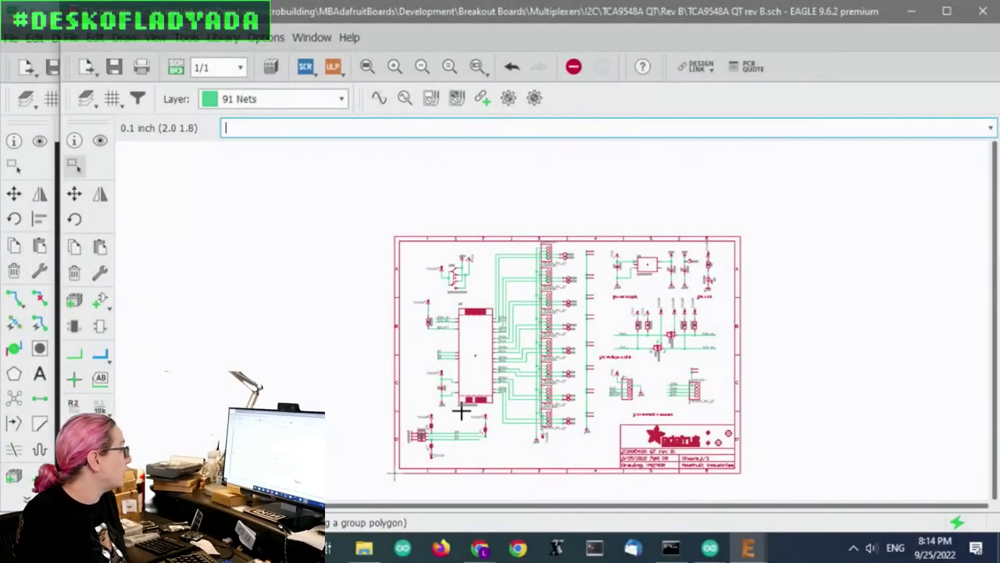
Step: Switch EAGLE from the schematic to the board layout
scroll(448, 253, up, 5)
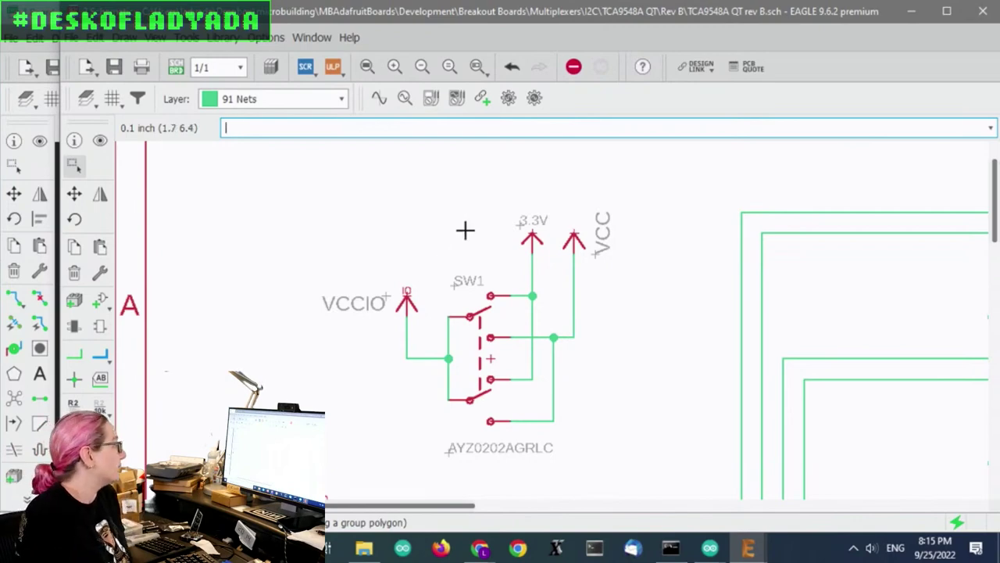
scroll(458, 214, down, 5)
scroll(599, 306, down, 2)
scroll(599, 430, up, 1)
scroll(781, 239, up, 4)
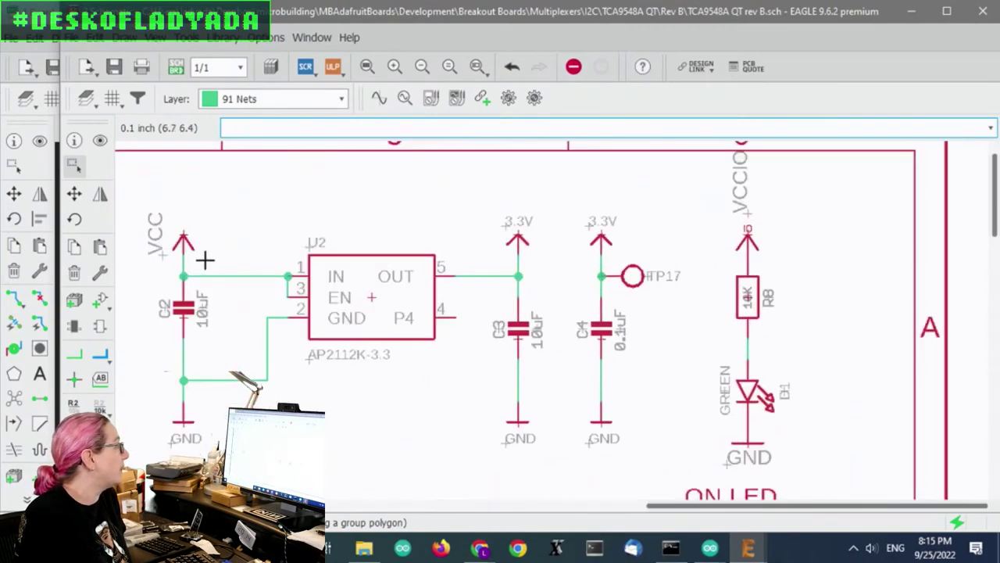
scroll(205, 258, up, 1)
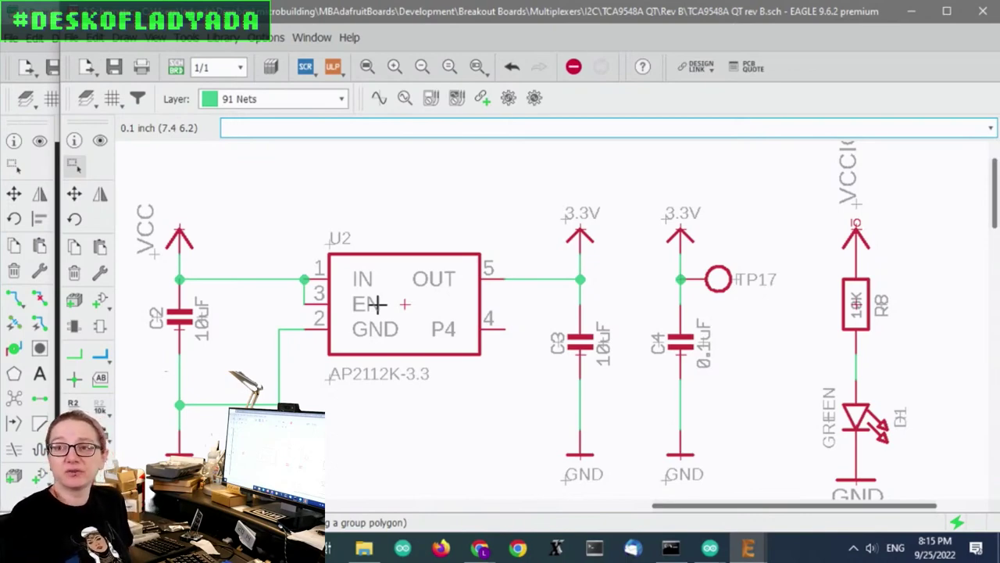
scroll(680, 351, down, 4)
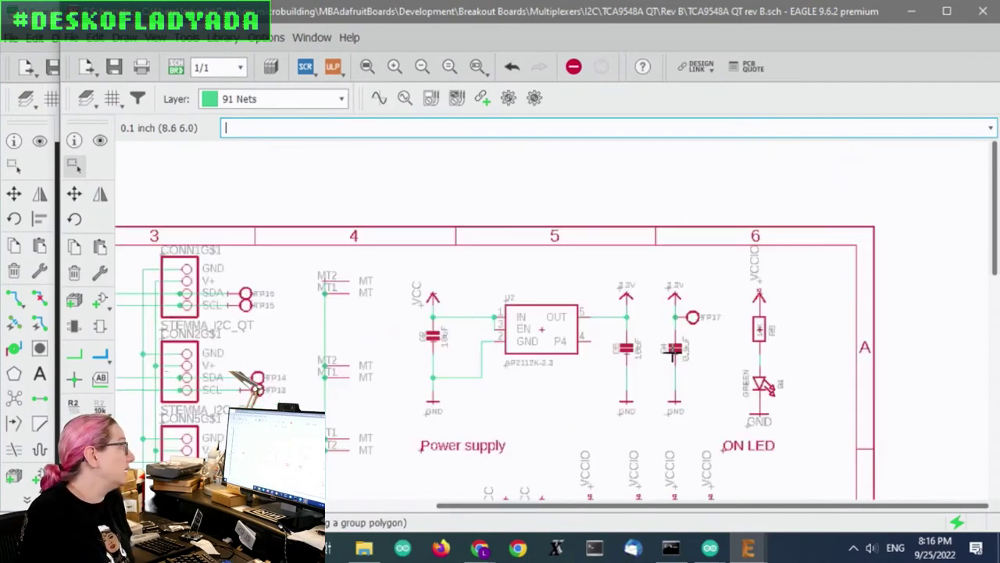
scroll(680, 350, down, 5)
scroll(406, 320, up, 6)
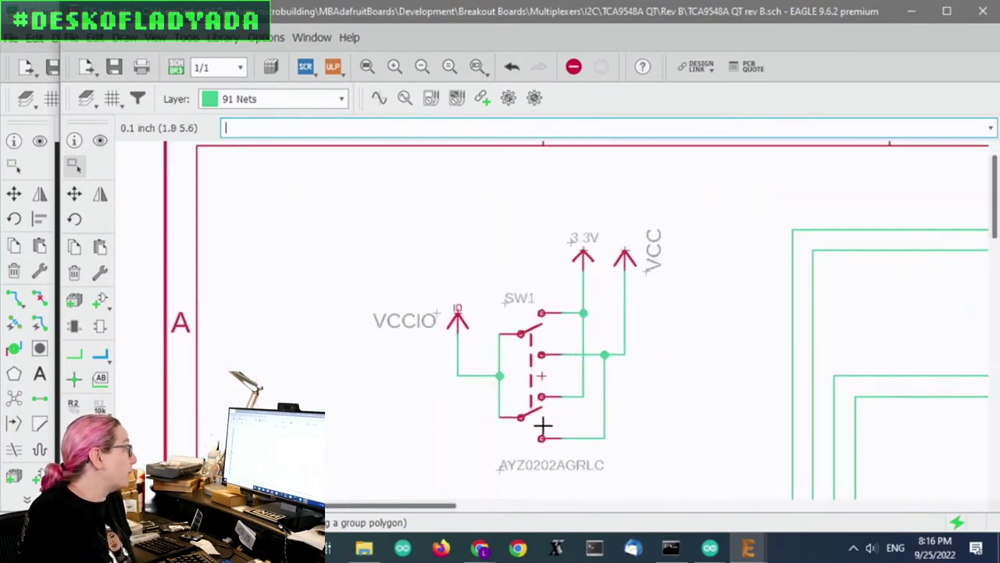
scroll(520, 457, up, 1)
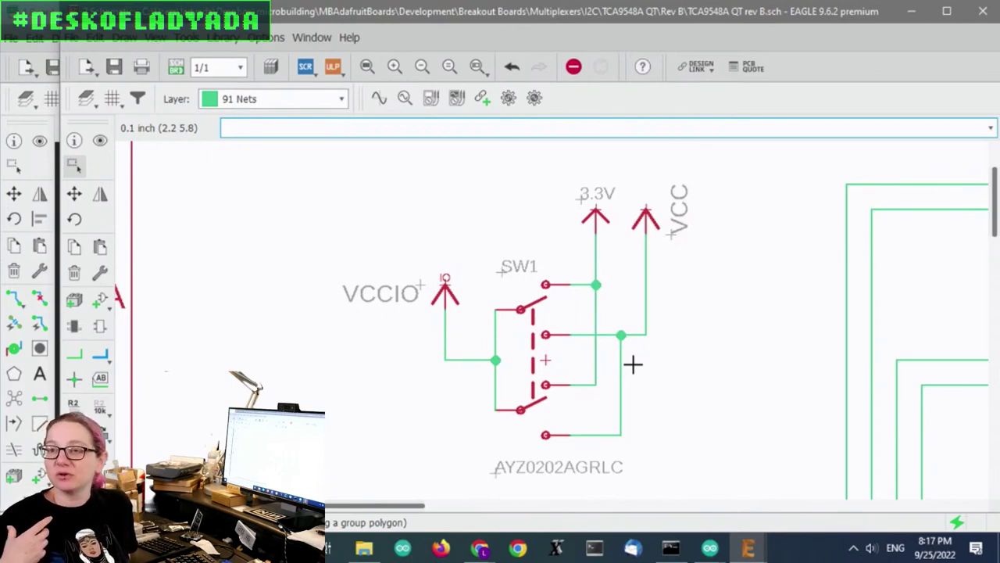
click(177, 66)
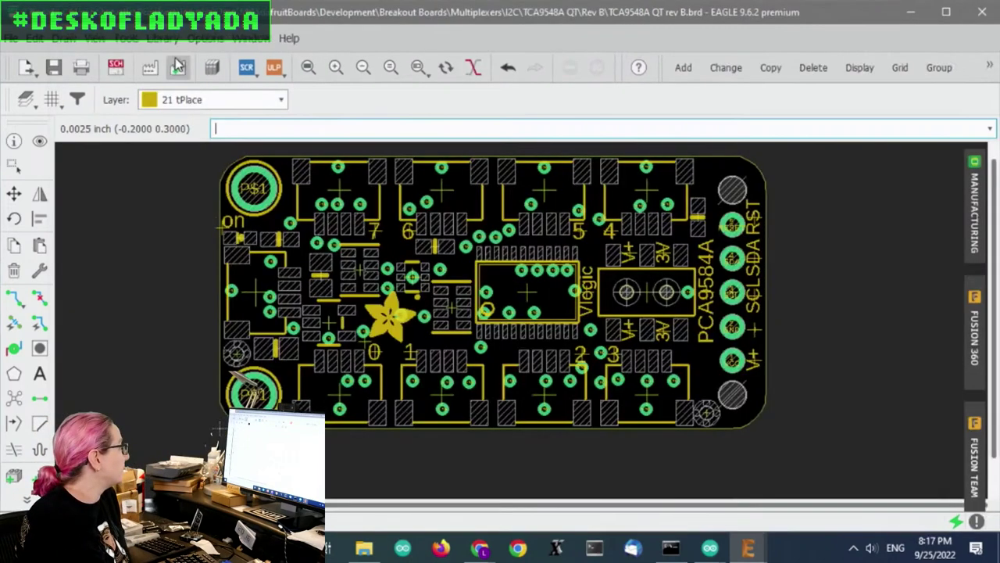
Step: Make layer 51 tDocu visible in the Display dialog and zoom in on the board
click(26, 99)
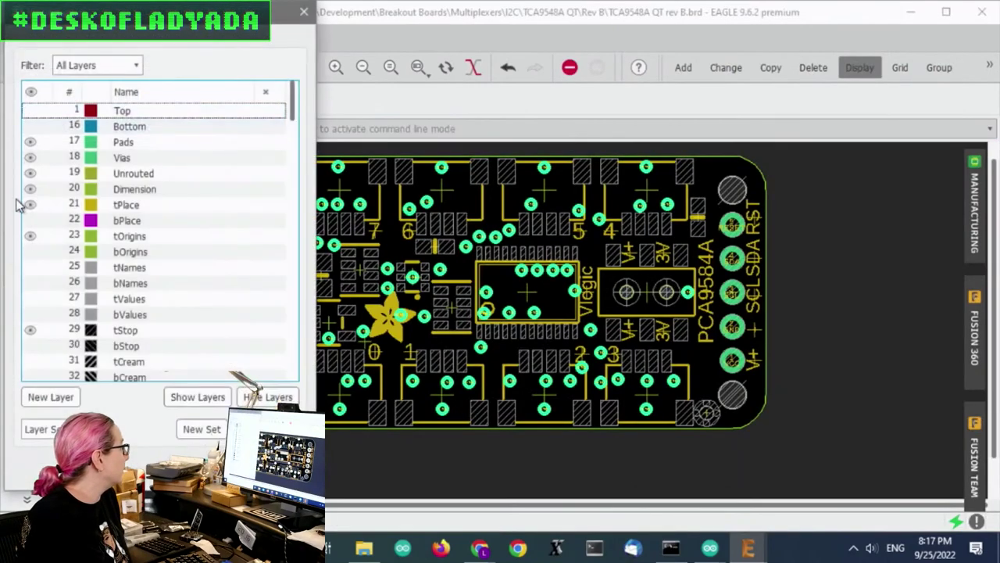
scroll(41, 254, down, 13)
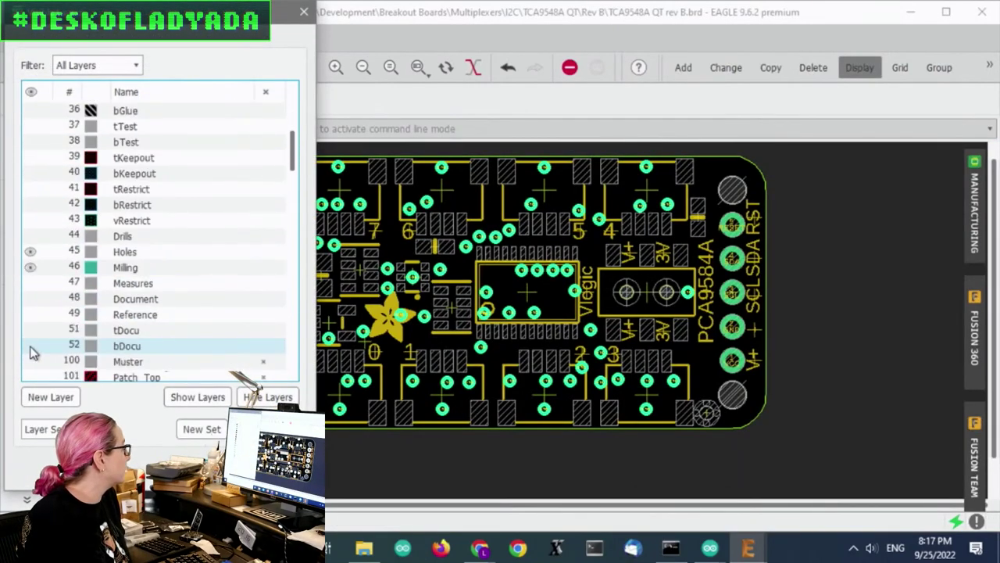
click(31, 283)
click(207, 469)
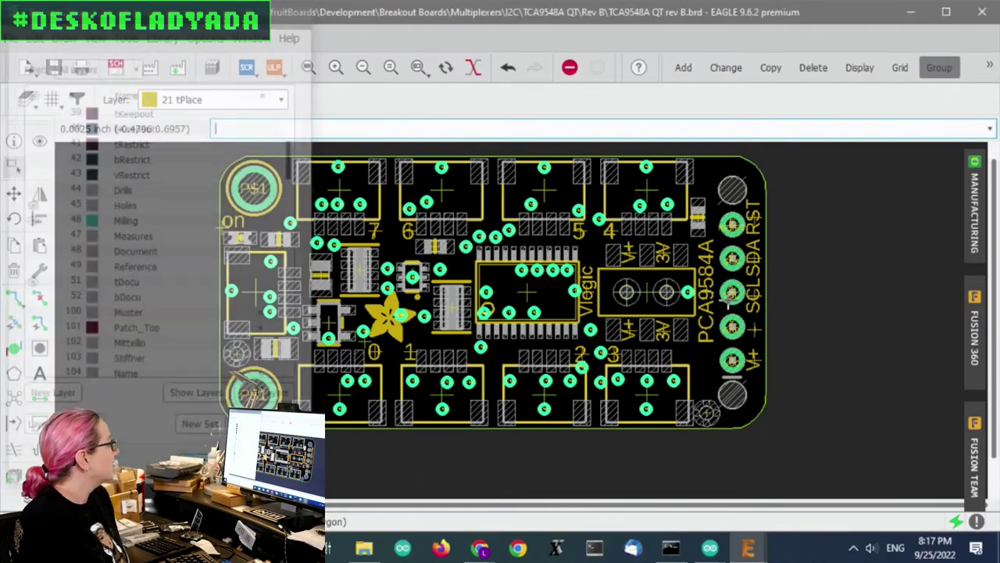
scroll(703, 270, up, 2)
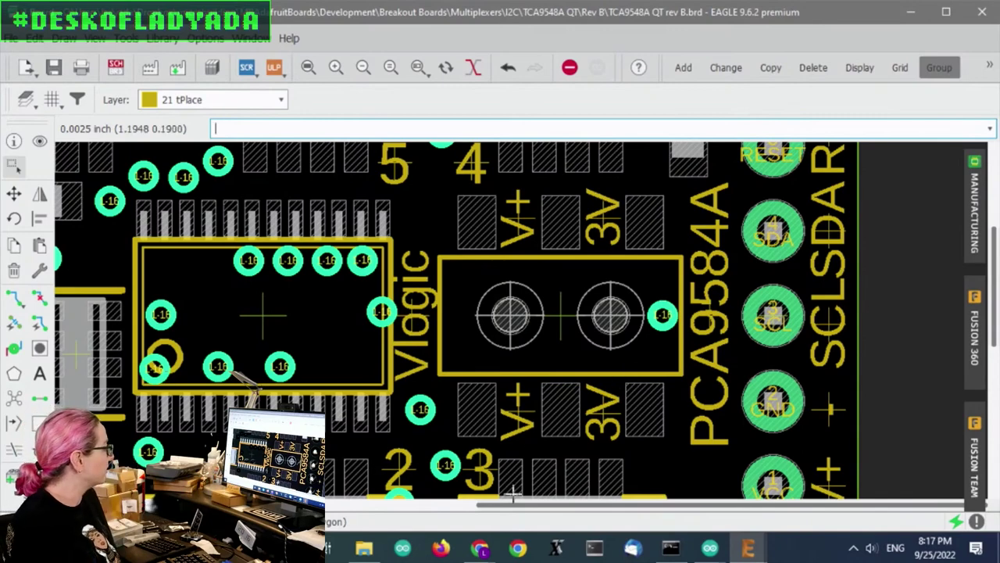
Step: Close the LiPoly charger tab and show the Switched JST-PH 2-Pin breakout page (1863)
mouse_move(479, 547)
click(563, 469)
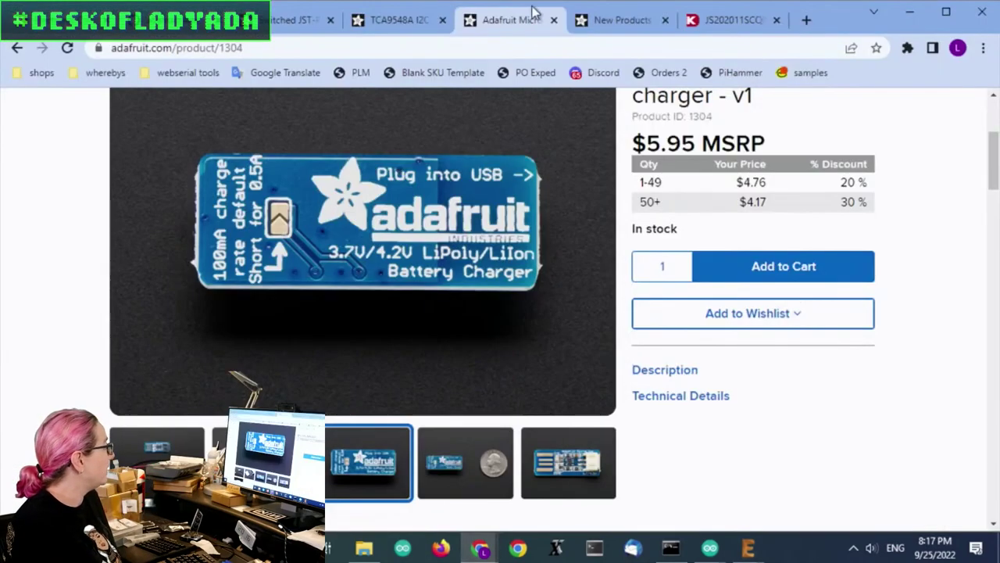
click(555, 19)
click(301, 20)
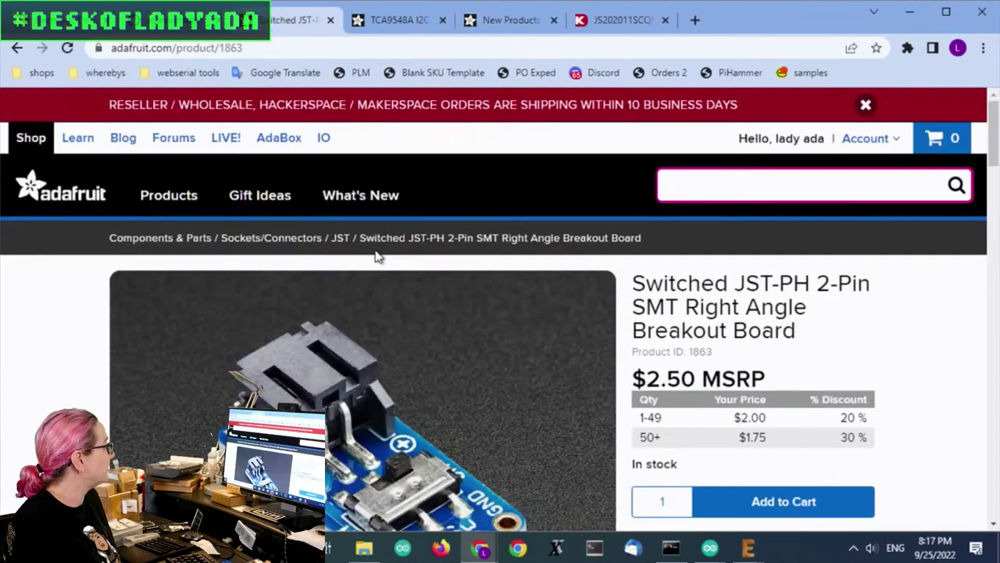
scroll(438, 271, down, 2)
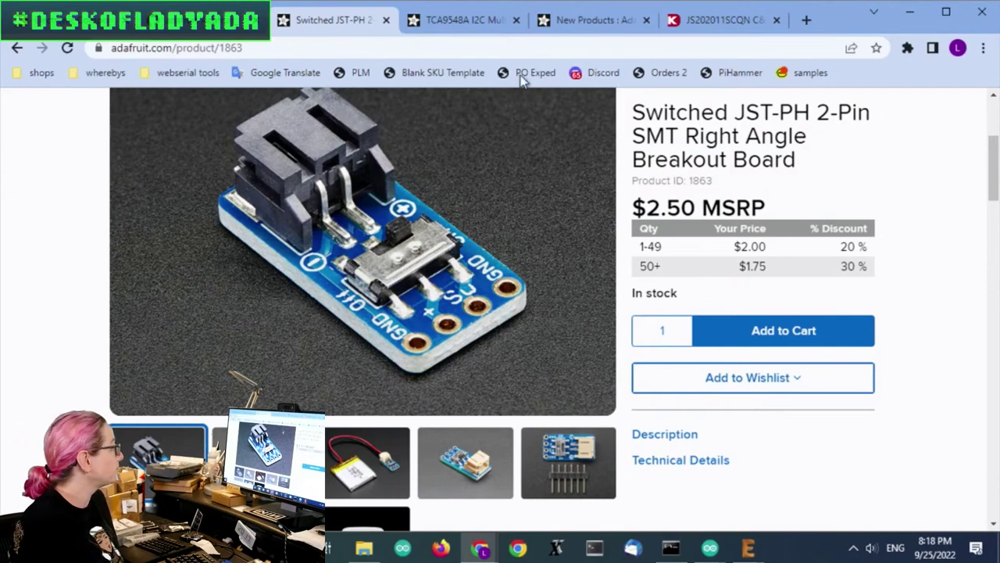
click(425, 47)
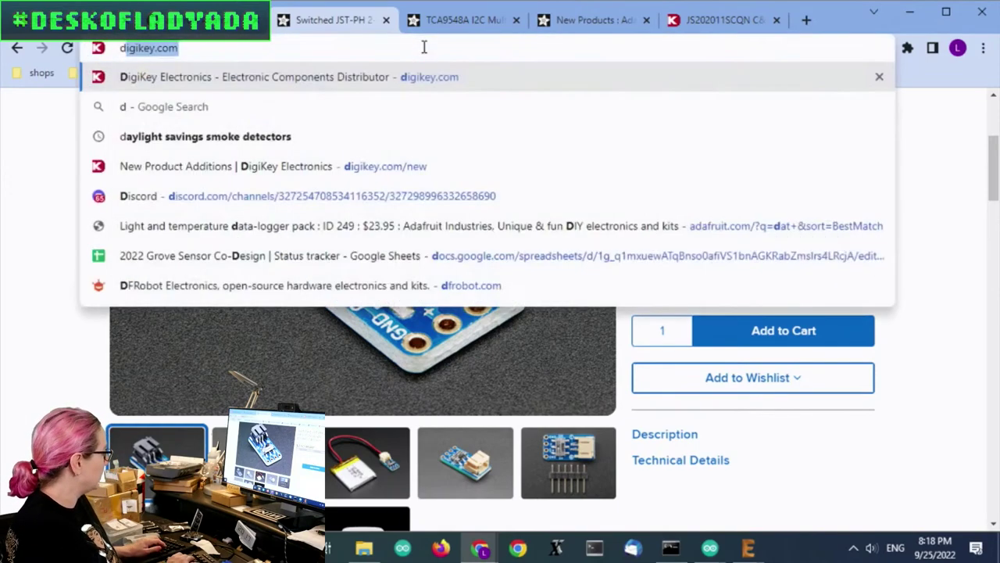
Step: Go to digikey.com and search for 'slide switch'
text(di)
key(Return)
click(464, 125)
text(slide switch)
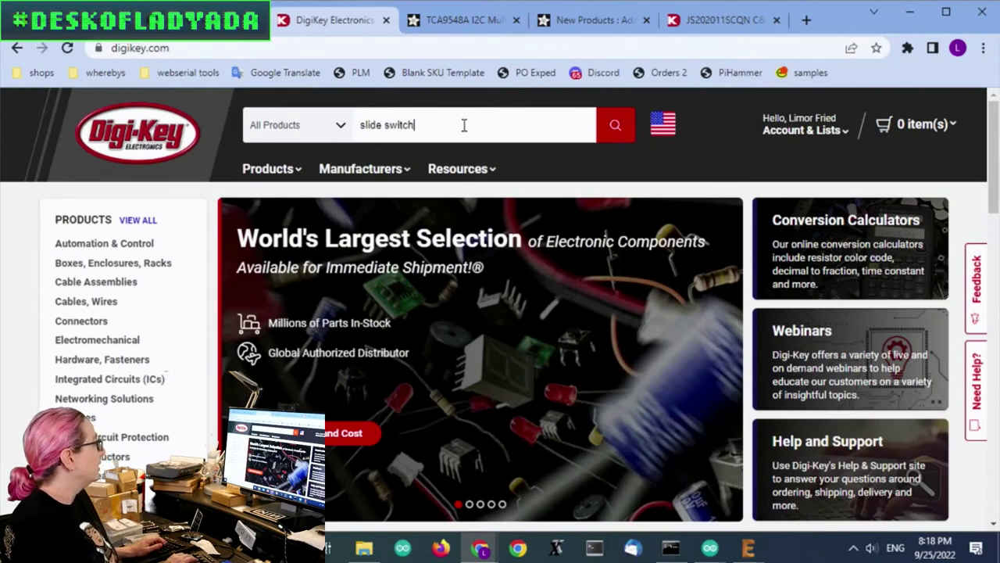
key(Return)
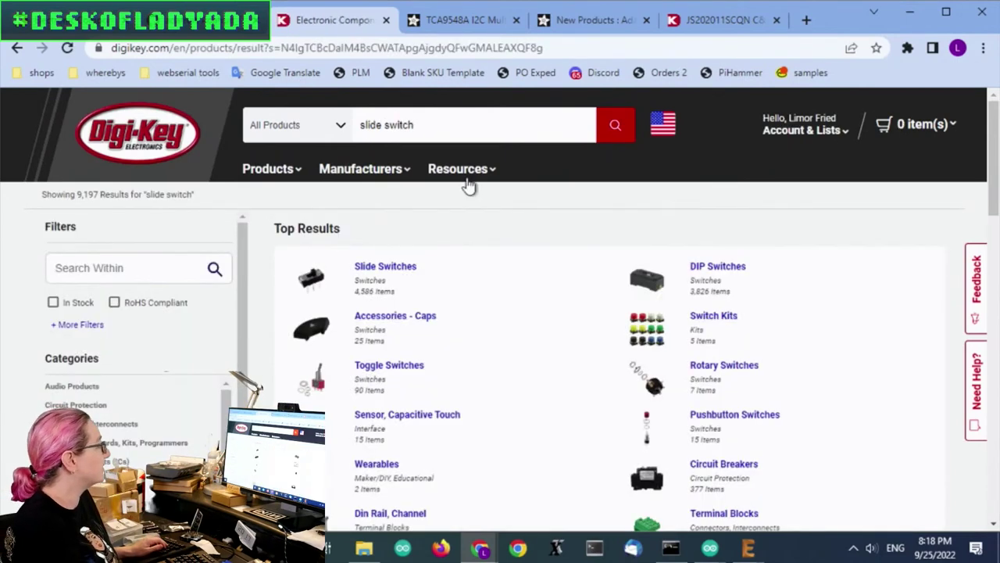
Step: Open the Slide Switches category (3,343 results), tick Active status, and scroll to the filter lists
click(399, 268)
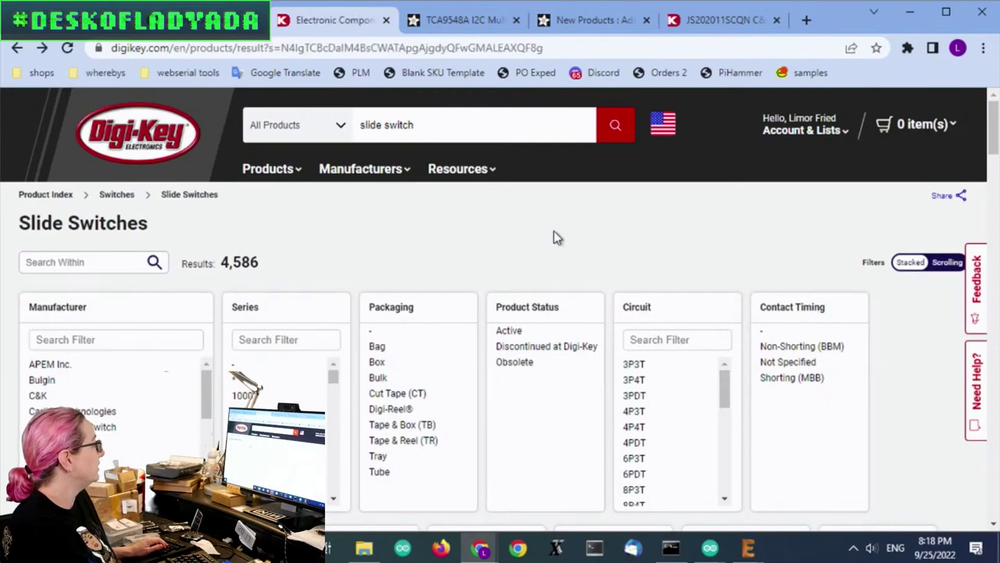
key(alt+Left)
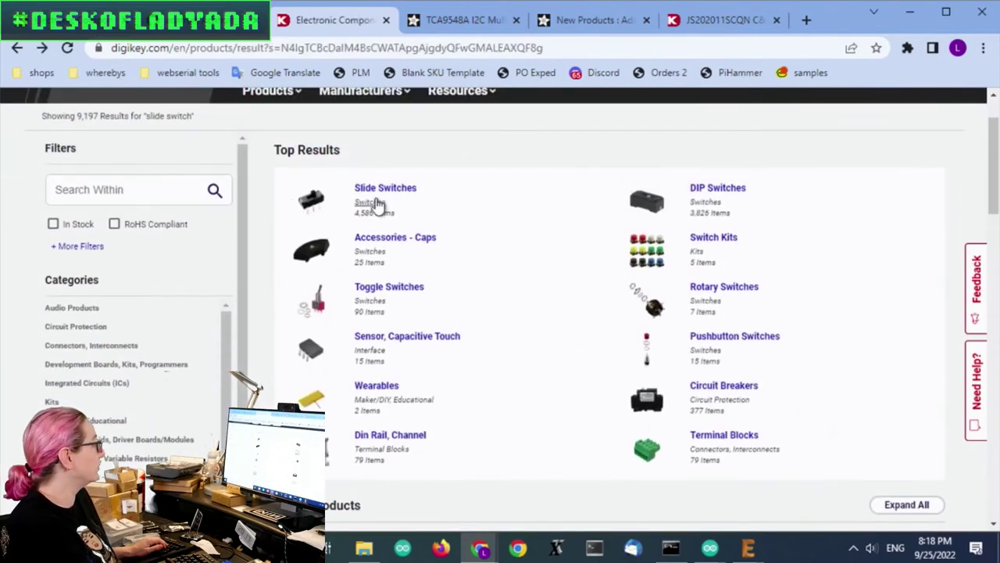
click(412, 194)
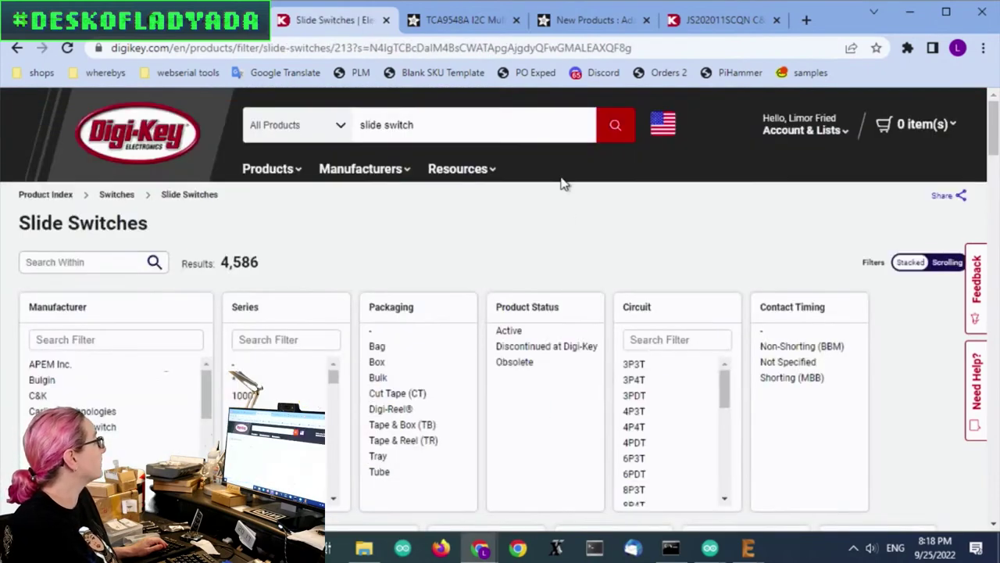
scroll(562, 183, down, 2)
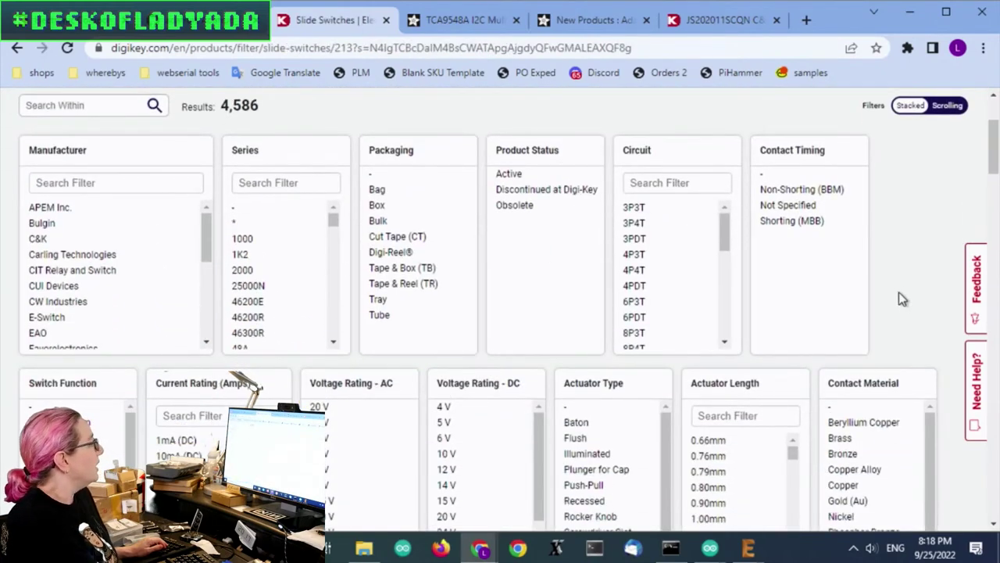
click(523, 175)
scroll(930, 185, down, 7)
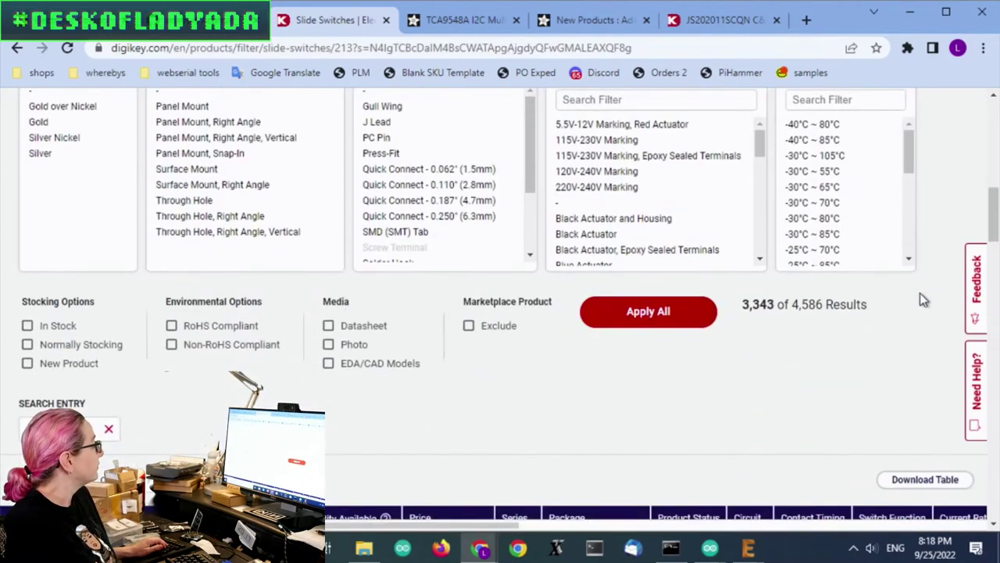
scroll(815, 261, down, 3)
scroll(859, 229, up, 1)
scroll(859, 229, up, 1)
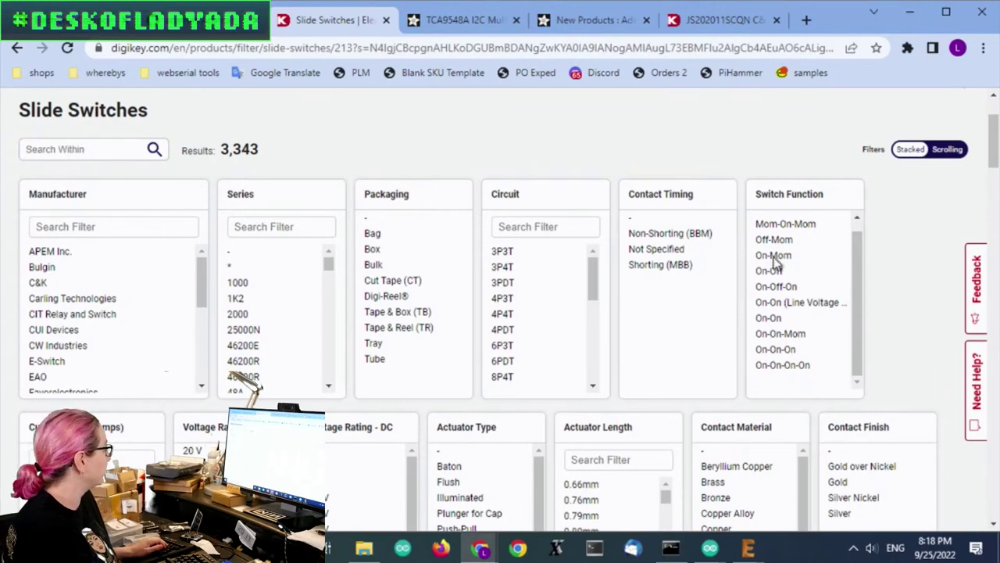
scroll(867, 215, down, 2)
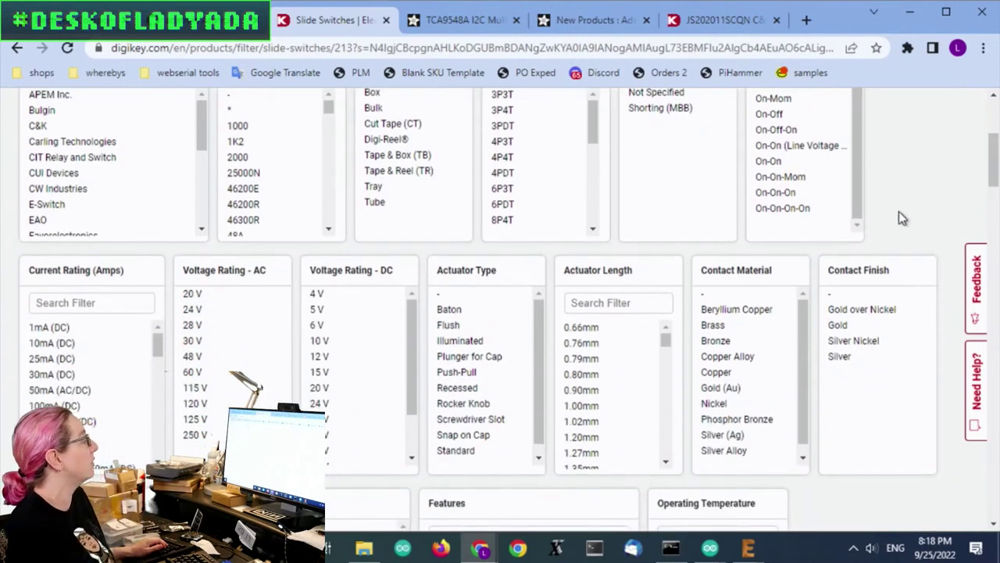
scroll(899, 211, down, 2)
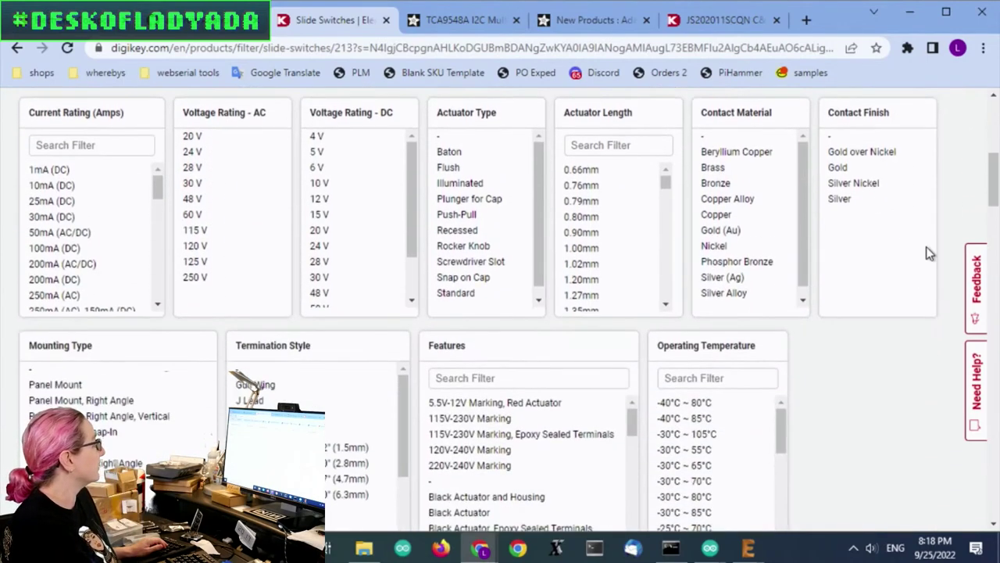
scroll(926, 252, down, 2)
scroll(145, 239, down, 1)
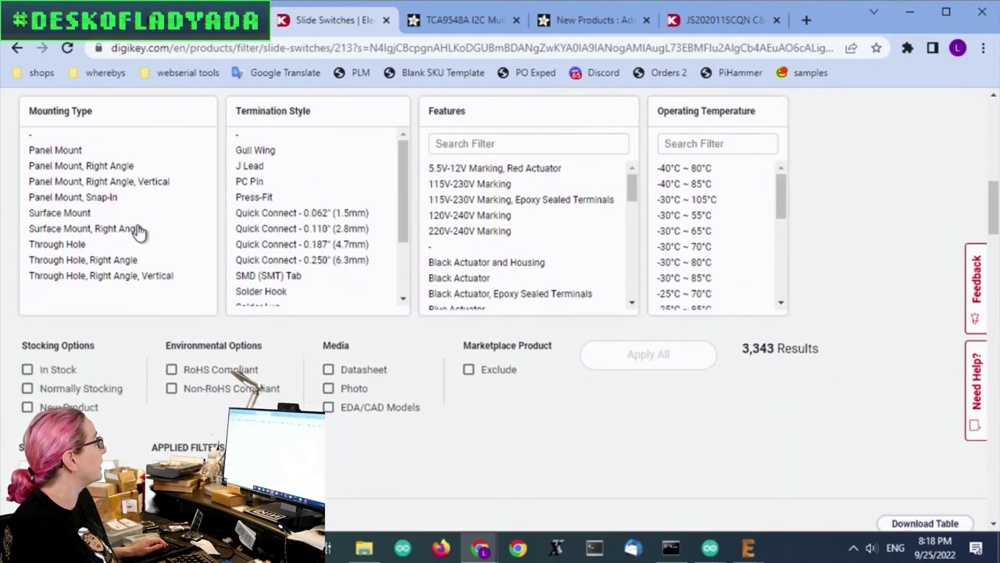
Step: Apply the Surface Mount mounting-type filter, leaving 144 slide switches, and browse the filter lists
click(129, 214)
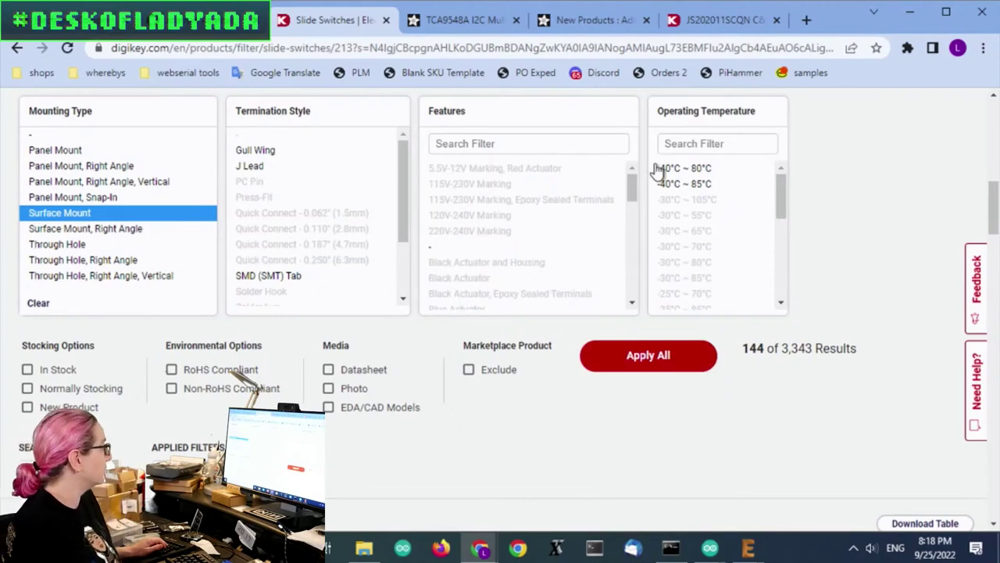
click(661, 364)
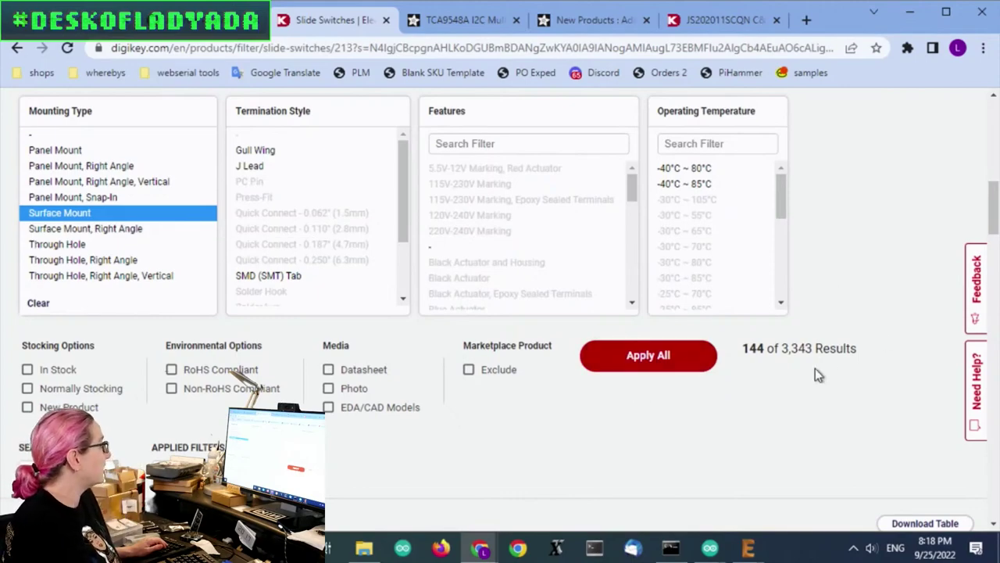
scroll(842, 271, down, 10)
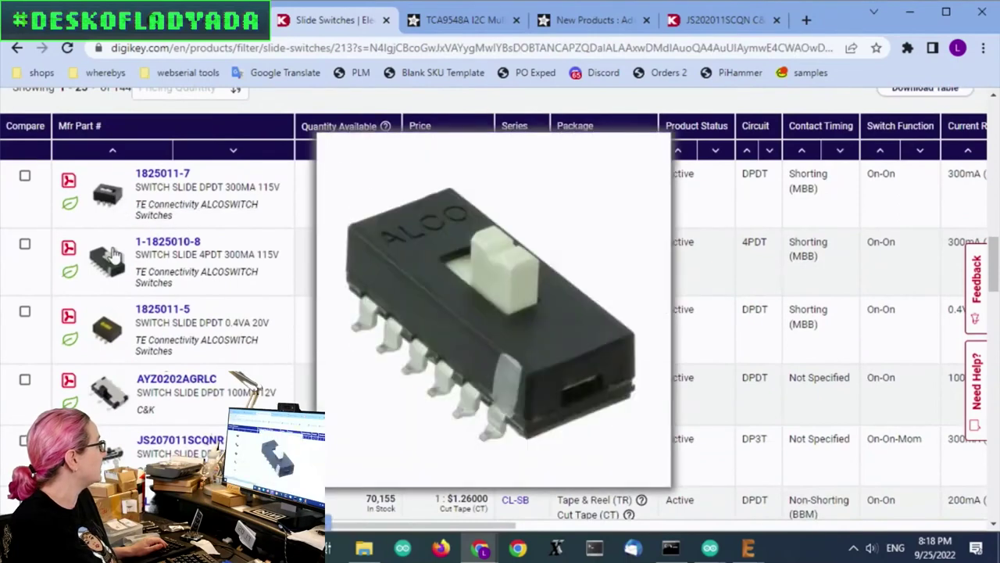
mouse_move(113, 393)
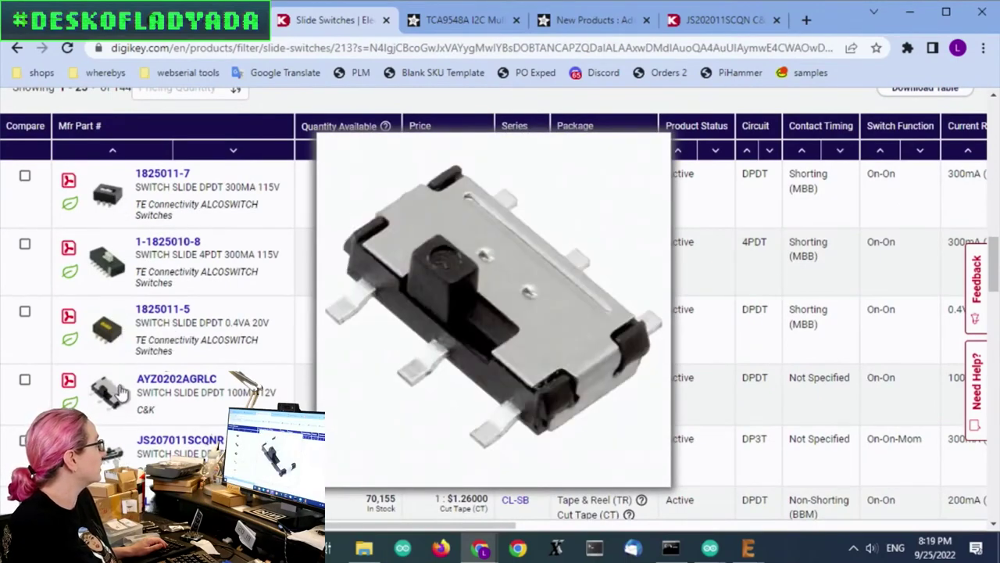
scroll(612, 397, up, 10)
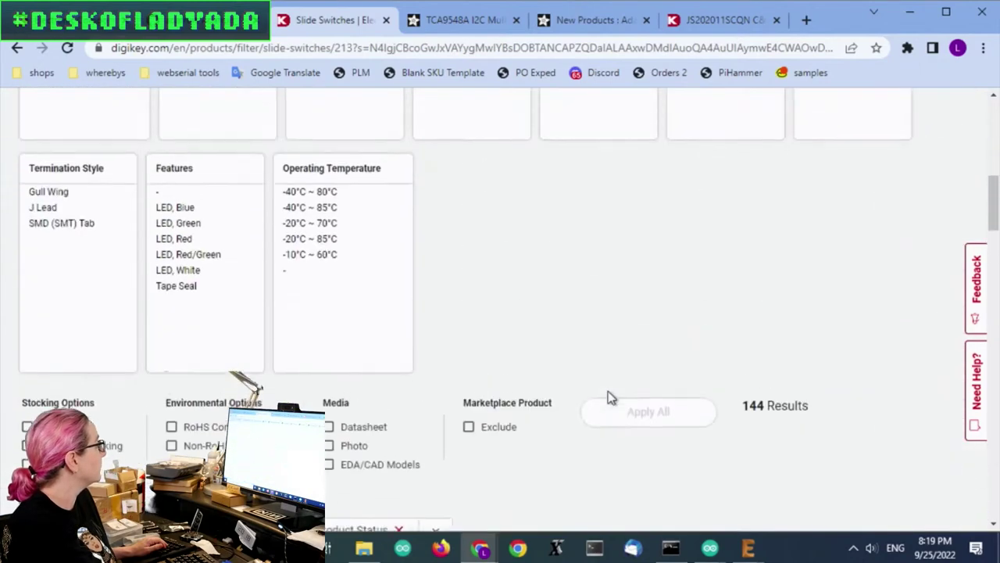
scroll(684, 374, up, 2)
scroll(824, 351, down, 2)
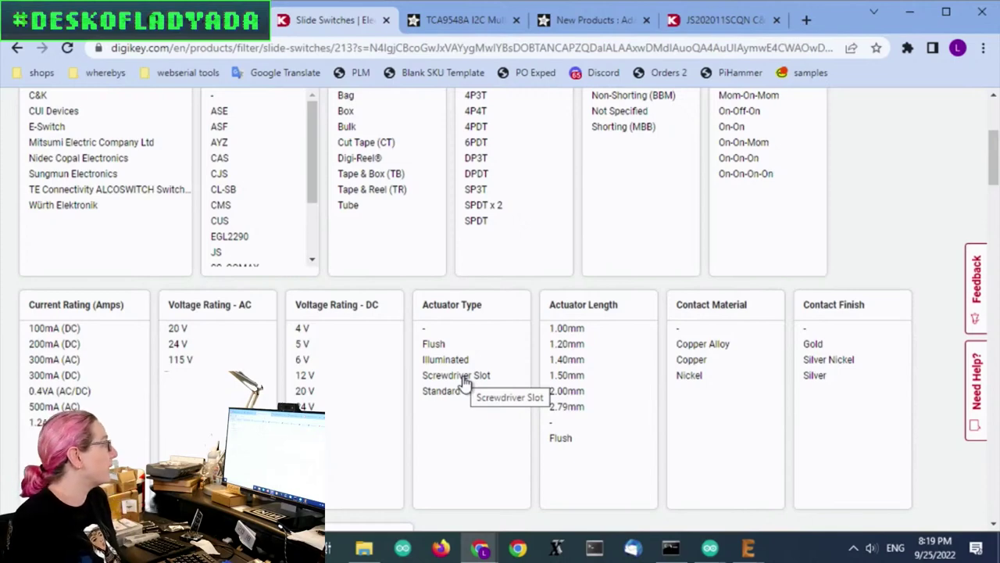
scroll(375, 263, down, 1)
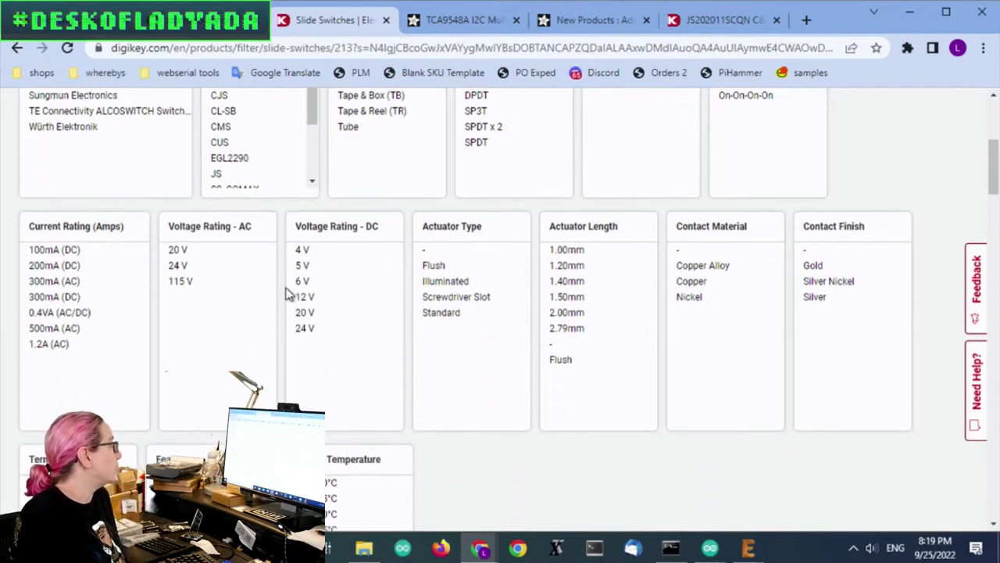
scroll(380, 267, down, 1)
scroll(380, 267, down, 3)
scroll(379, 257, up, 3)
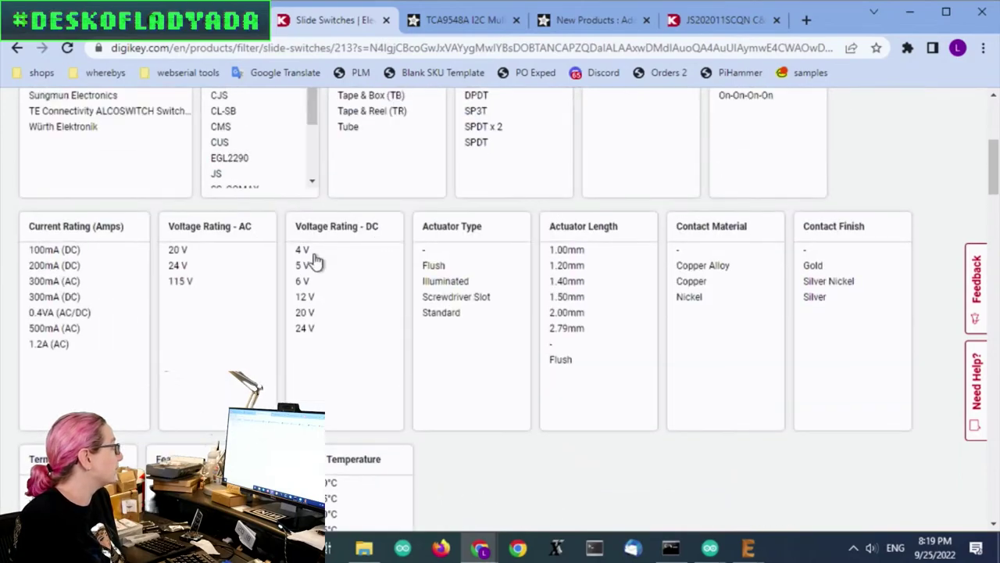
Step: Select DC voltage ratings 5 V through 24 V and apply, leaving 112 switches
scroll(492, 288, down, 8)
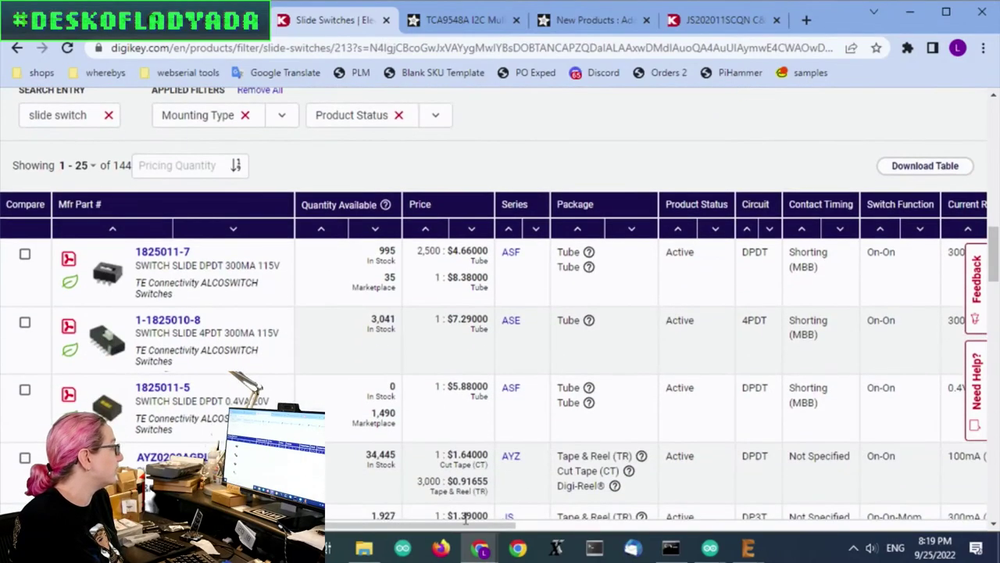
drag(467, 520, 684, 524)
scroll(735, 351, down, 4)
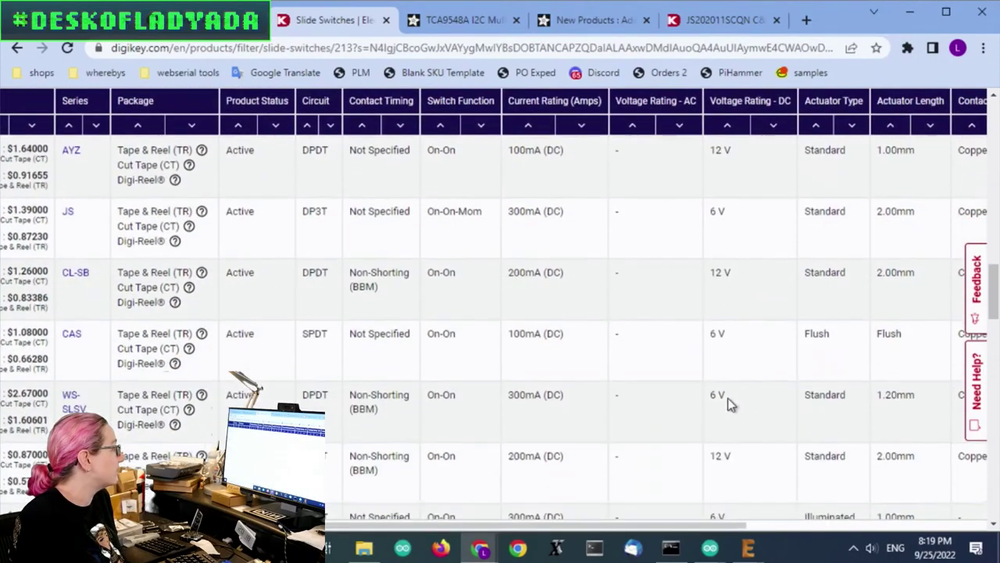
scroll(735, 398, down, 10)
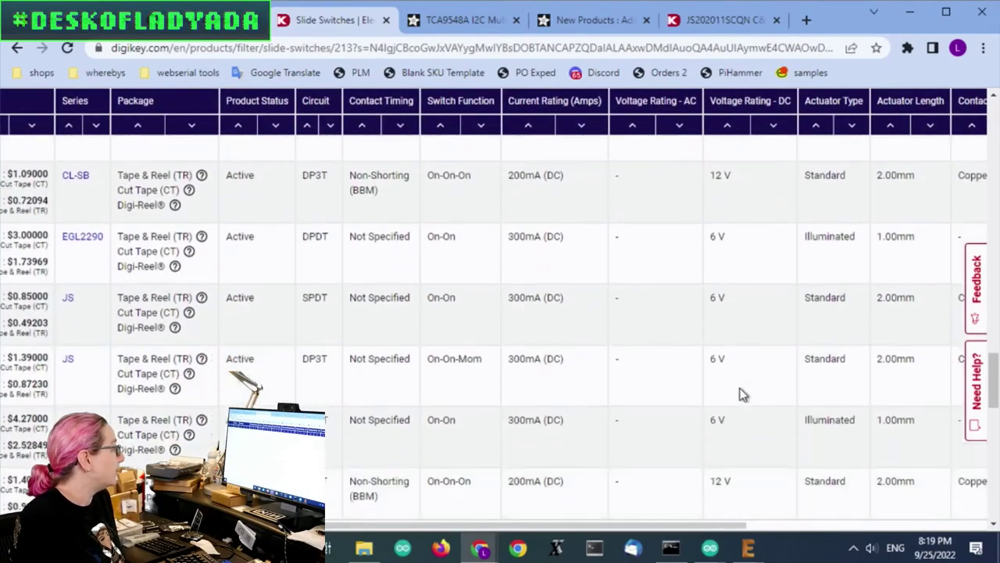
scroll(743, 395, down, 3)
drag(748, 449, 121, 456)
scroll(786, 357, up, 10)
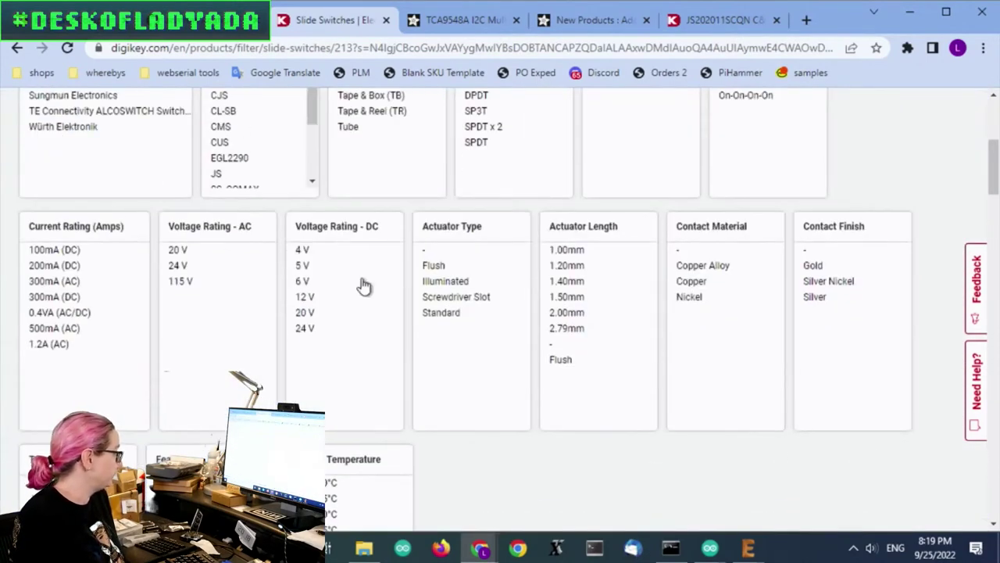
drag(313, 265, 323, 332)
scroll(884, 356, down, 3)
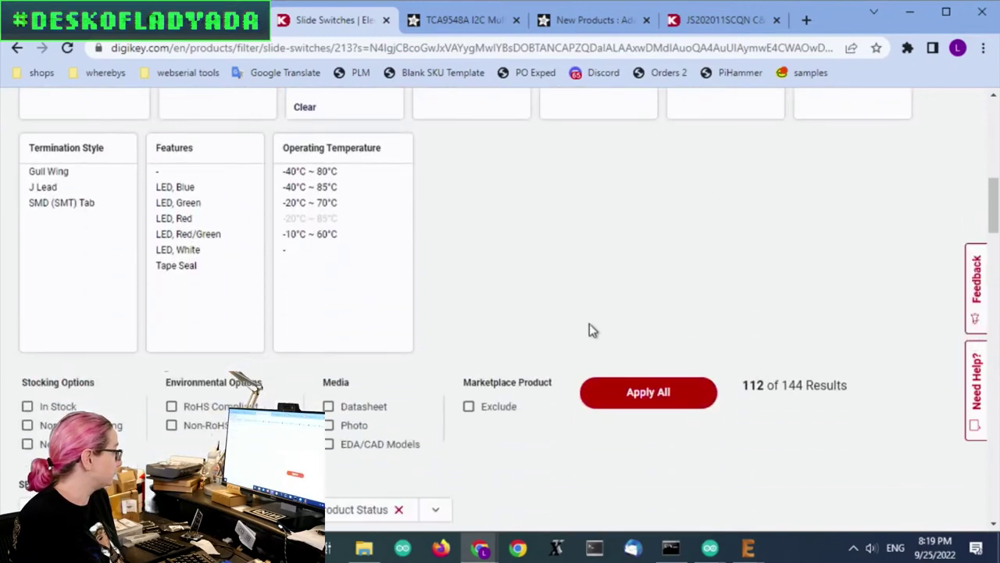
click(648, 395)
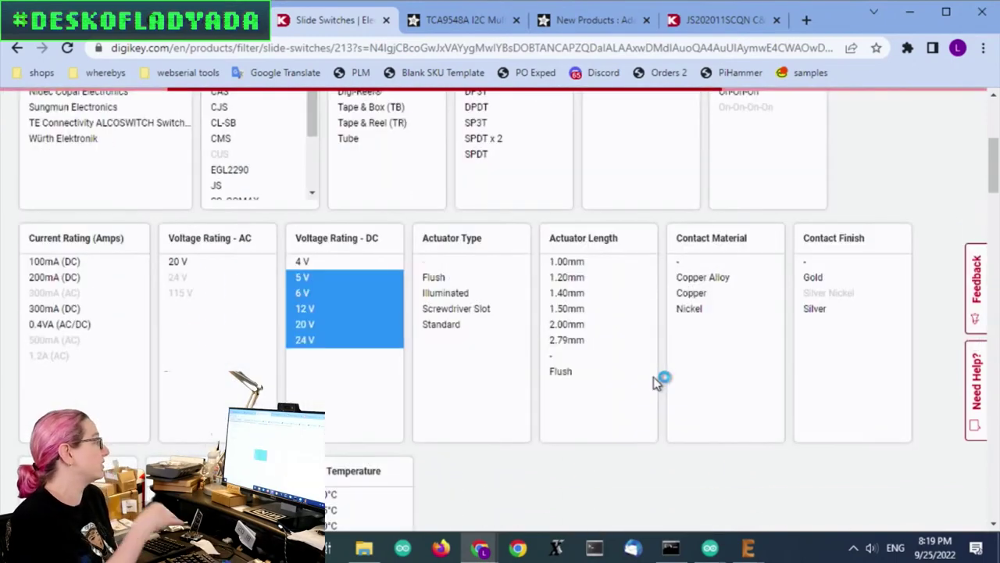
scroll(772, 259, down, 4)
scroll(778, 263, down, 2)
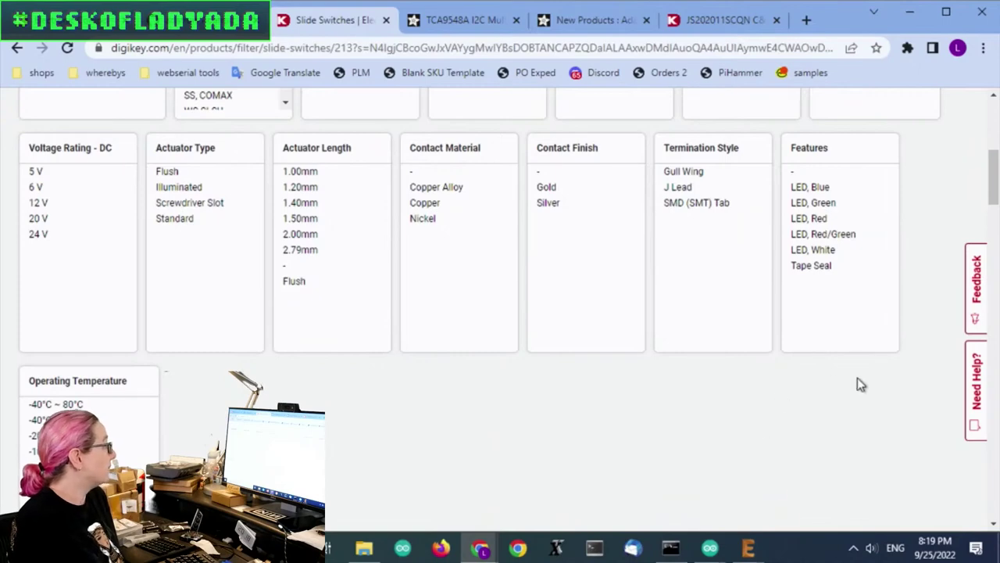
Step: Apply the Normally Stocking filter, keeping 48 of the 112 switches
scroll(858, 378, down, 7)
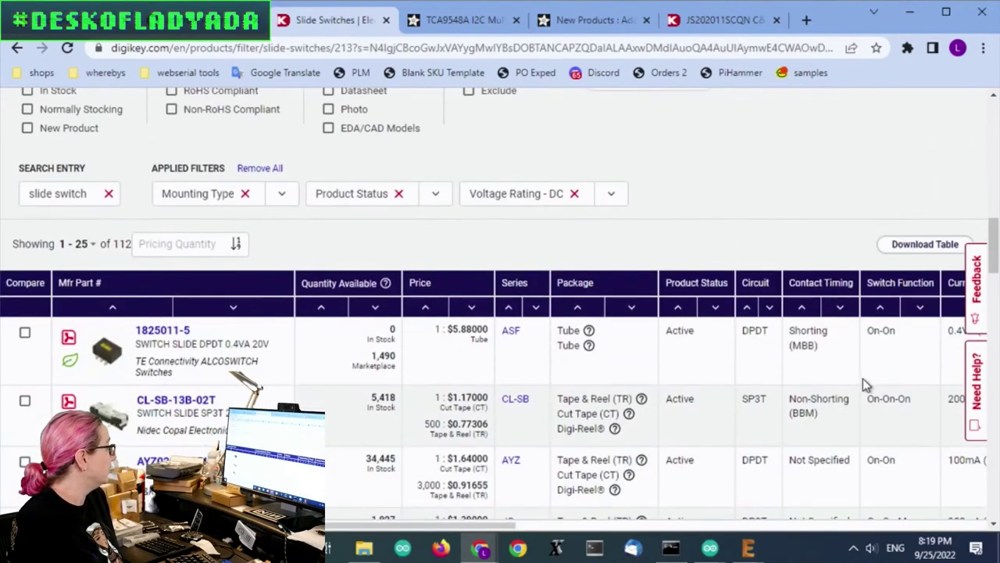
scroll(863, 378, up, 2)
scroll(348, 337, down, 2)
scroll(109, 166, up, 1)
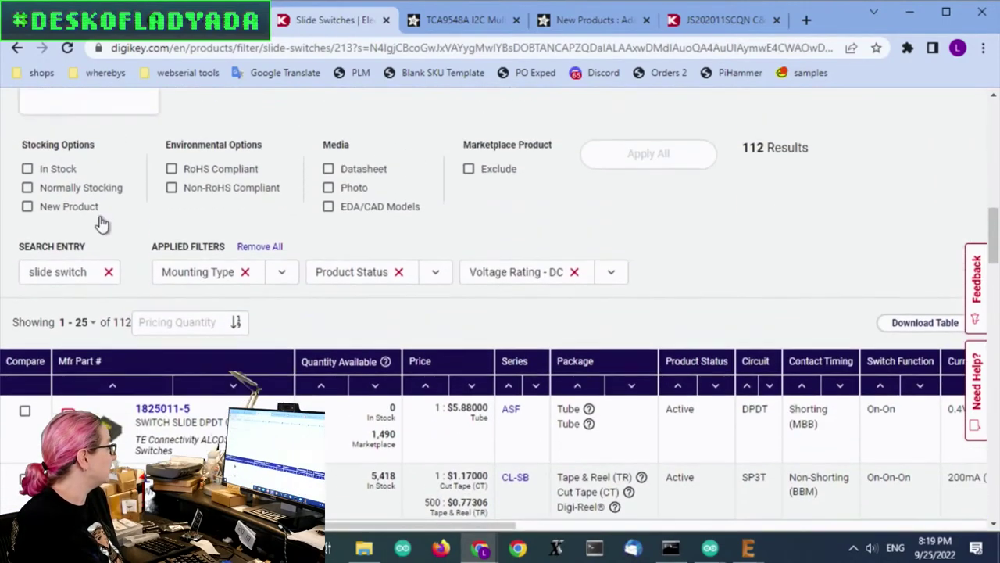
click(94, 189)
click(668, 156)
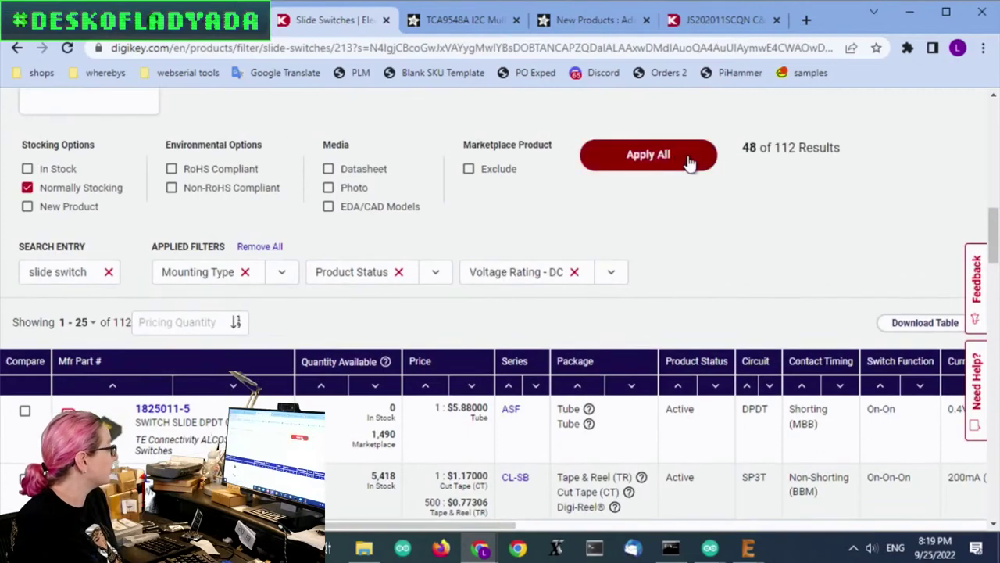
Step: Compare the 100mA and 300mA DC current ratings, then return to the EAGLE schematic showing SW1
scroll(742, 254, down, 10)
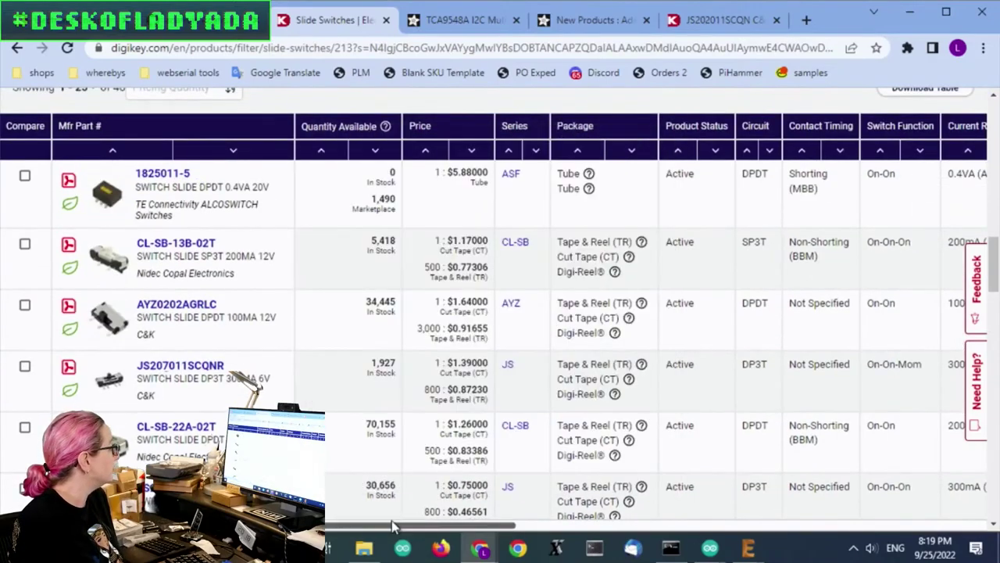
drag(419, 525, 586, 540)
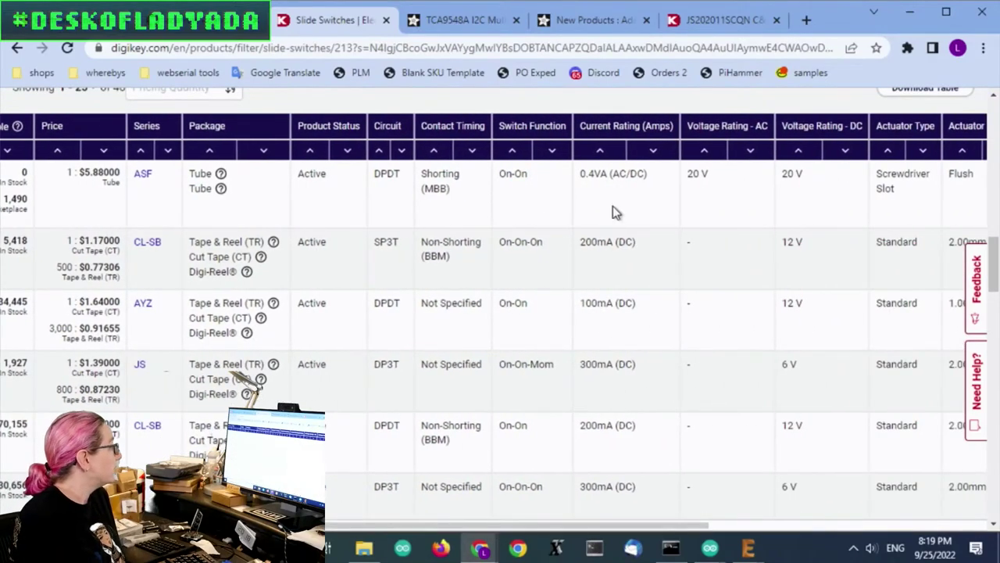
drag(635, 331, 594, 334)
drag(637, 367, 576, 364)
drag(558, 530, 328, 486)
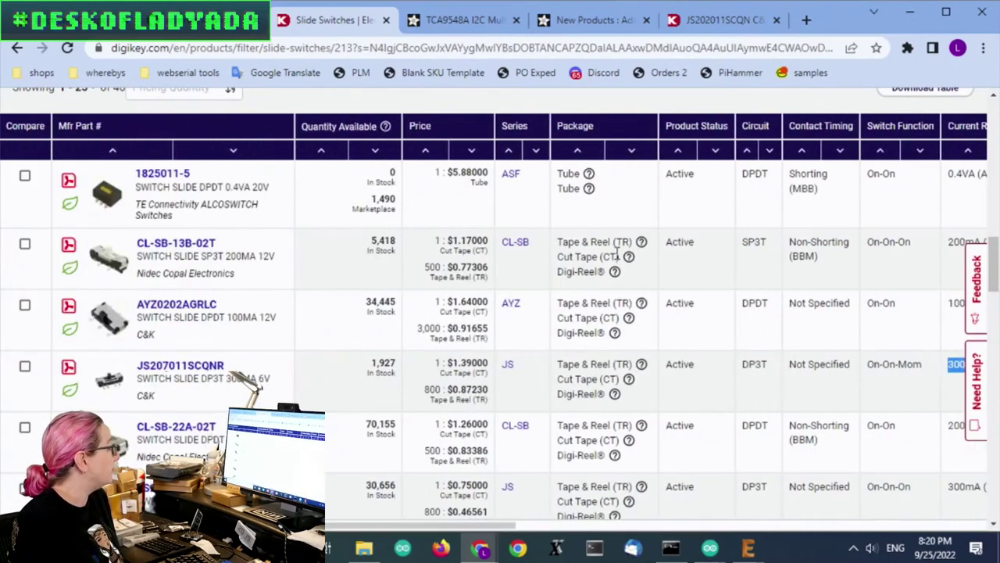
scroll(328, 486, down, 2)
mouse_move(748, 548)
click(784, 509)
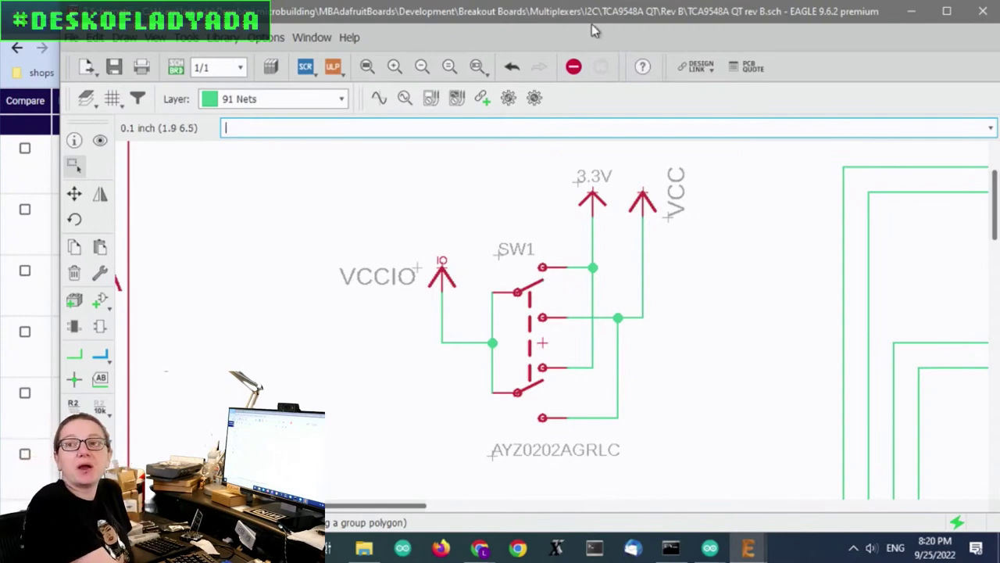
Step: Show the board layout with the Top layer visible, then return to the DigiKey 'Slide Switches' window
click(176, 66)
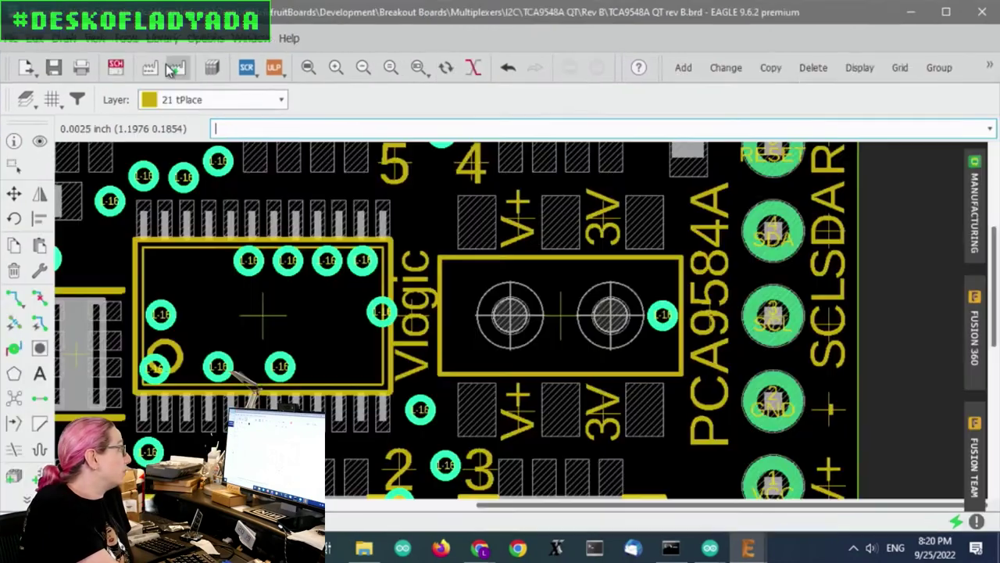
click(26, 100)
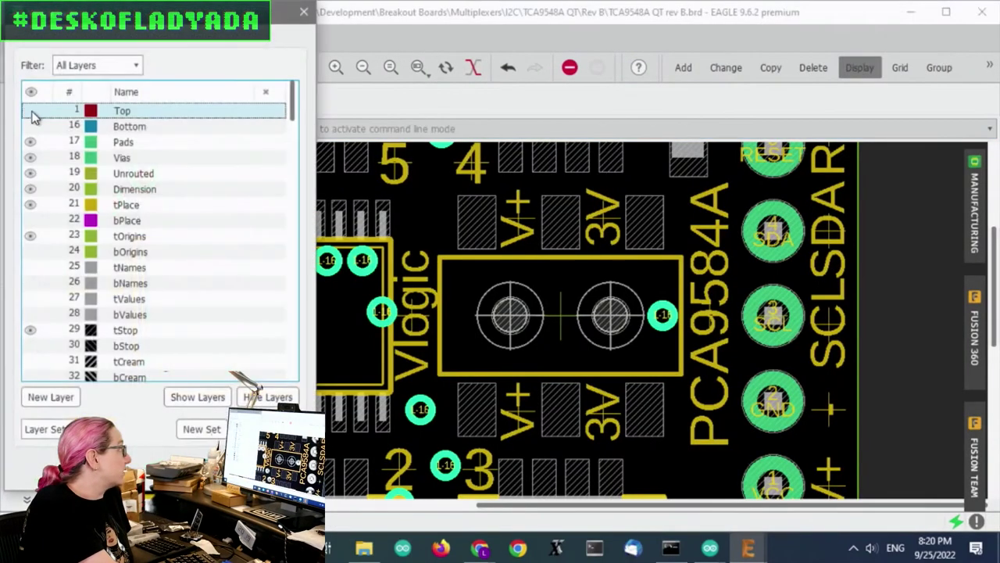
click(29, 110)
key(Return)
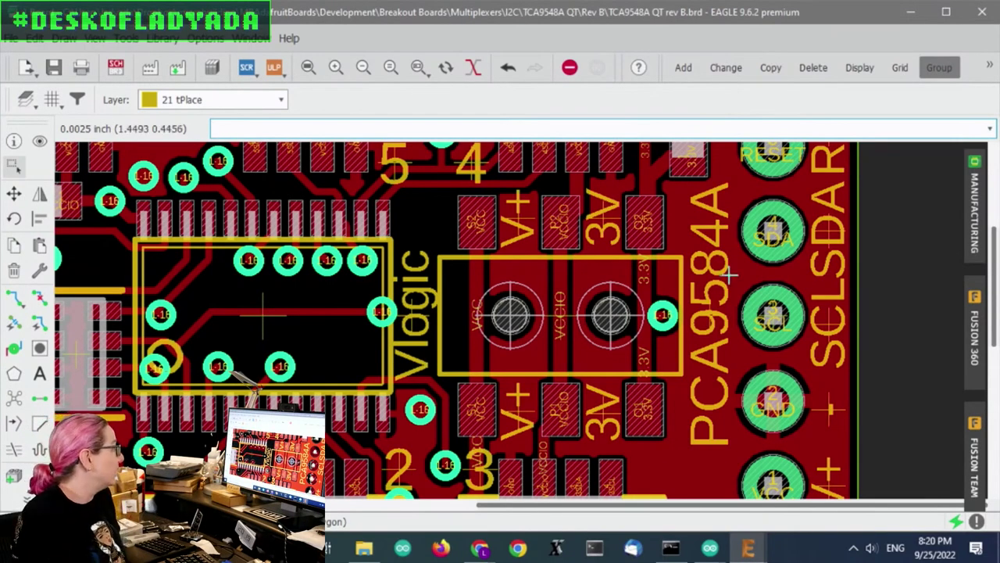
click(480, 547)
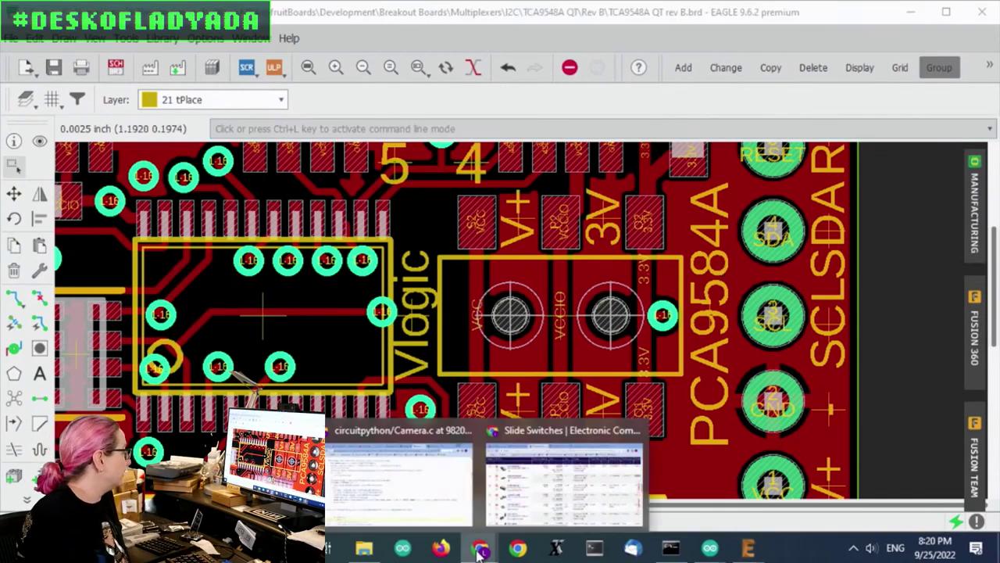
click(525, 513)
Step: Filter current ratings to 200mA, 300mA and 0.4VA, leaving 36 switches
scroll(442, 286, up, 10)
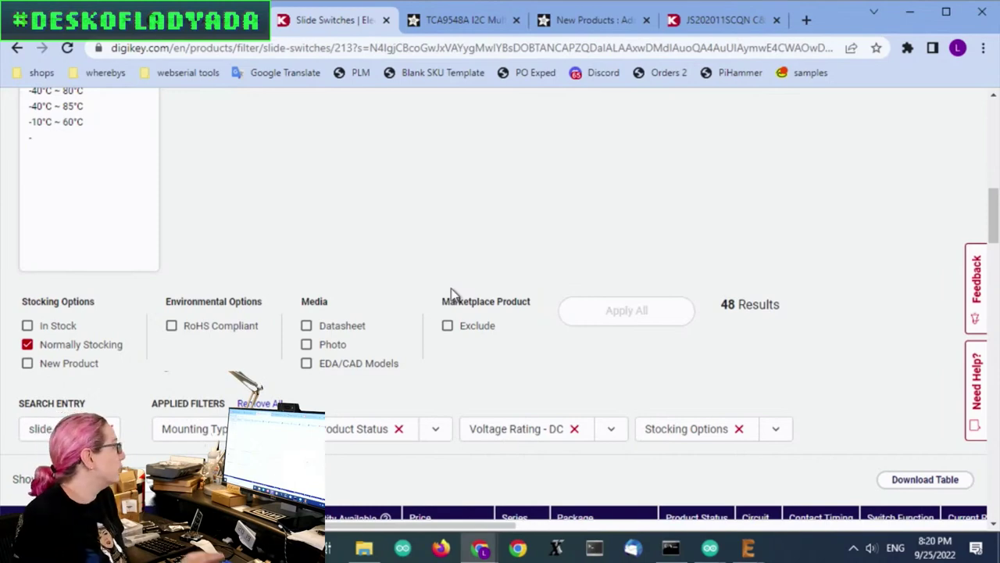
scroll(346, 252, up, 4)
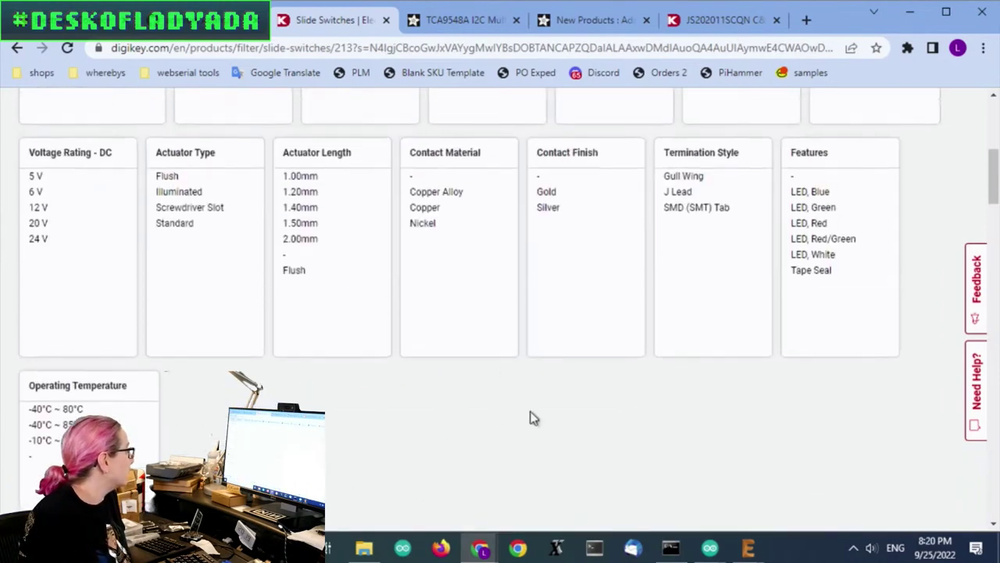
scroll(937, 341, up, 2)
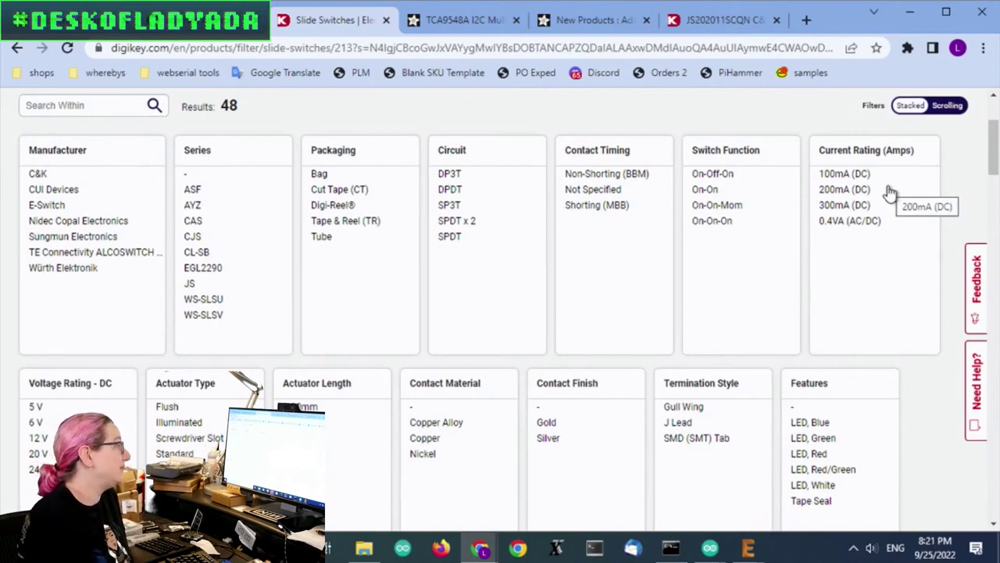
drag(890, 192, 883, 222)
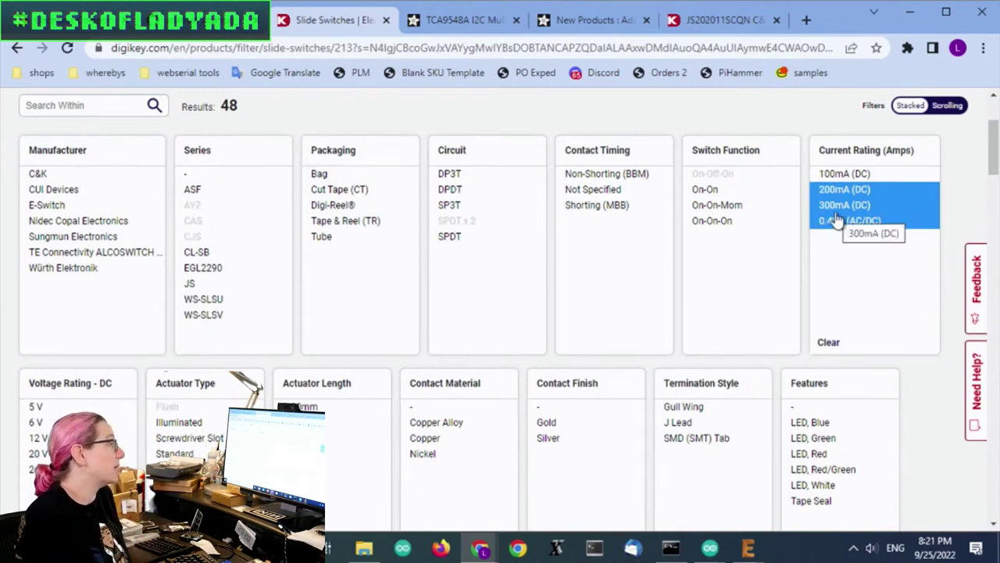
scroll(927, 226, down, 10)
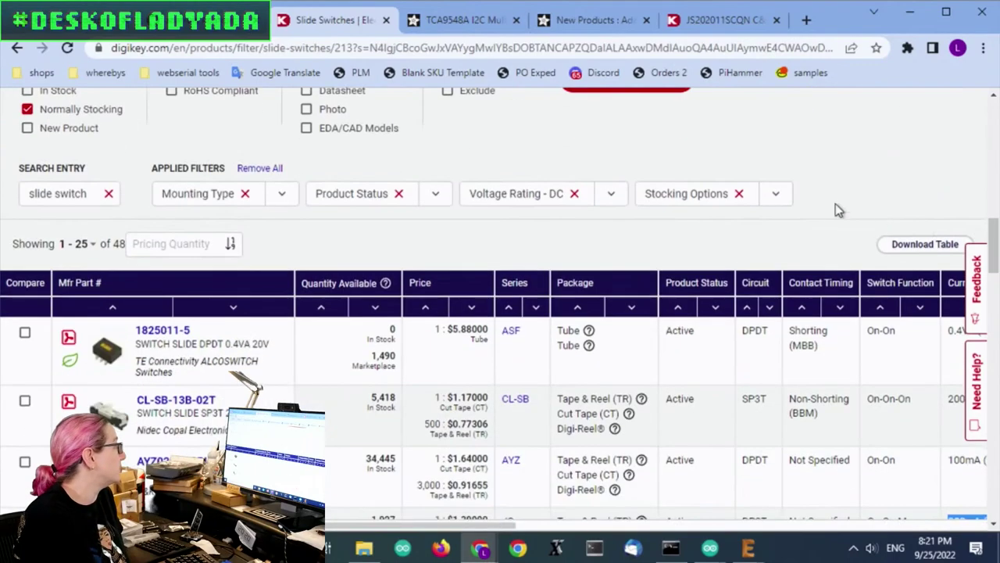
scroll(769, 182, up, 2)
click(637, 232)
Step: Sort the results by price ascending and check a row's SPDT circuit type
scroll(827, 198, down, 4)
scroll(827, 214, down, 3)
scroll(822, 208, down, 3)
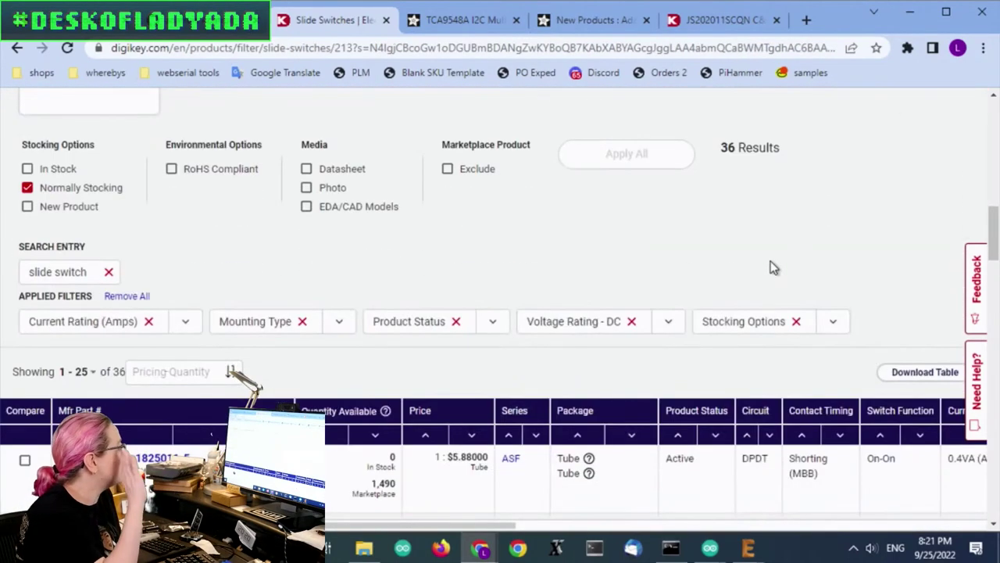
scroll(770, 265, down, 4)
scroll(478, 250, up, 1)
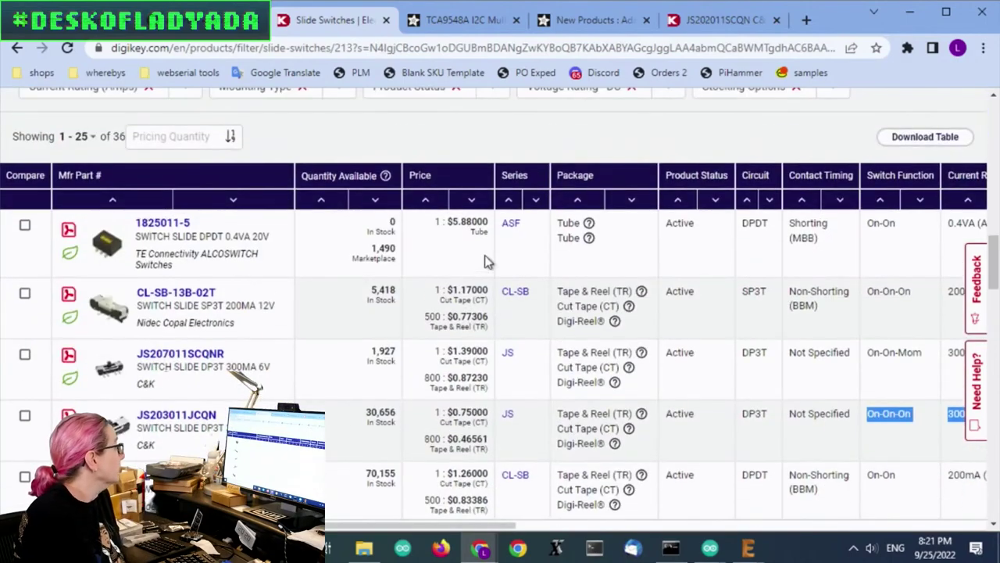
click(428, 208)
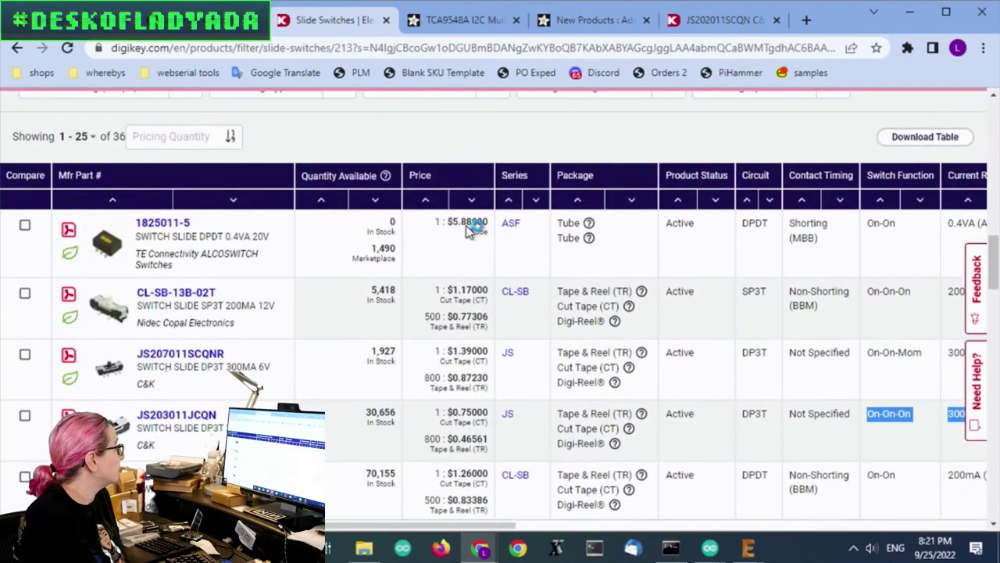
scroll(645, 243, down, 2)
scroll(649, 238, down, 6)
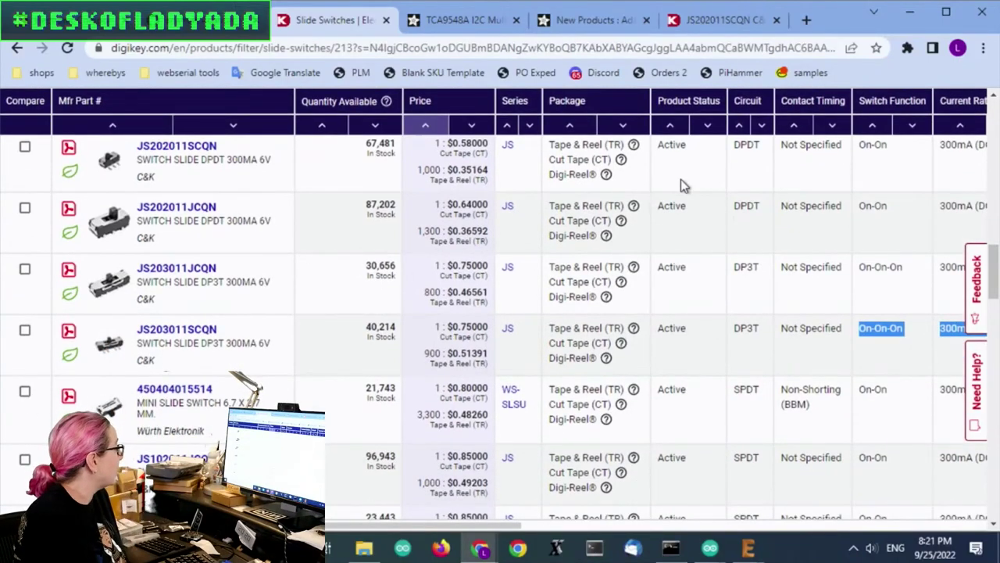
mouse_move(112, 410)
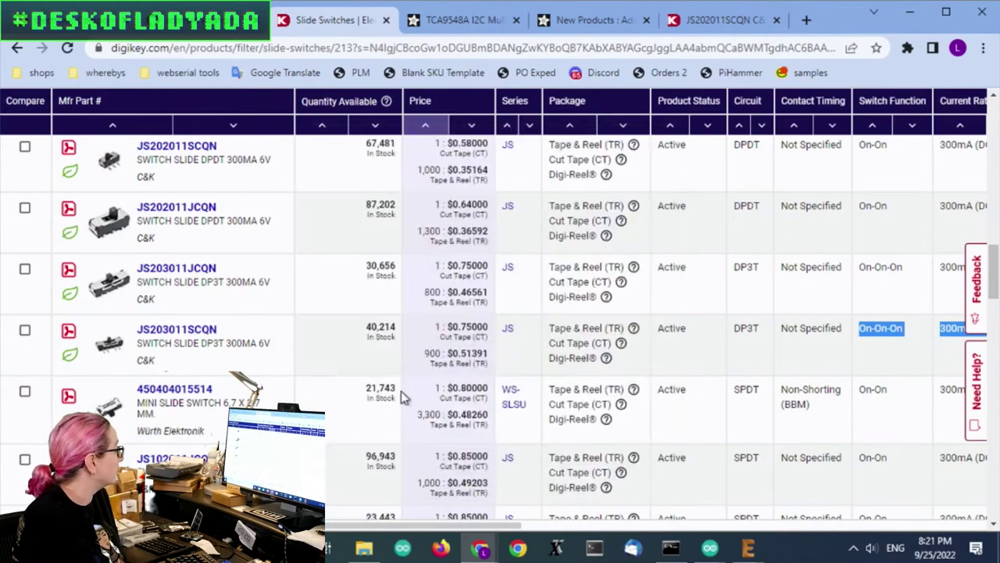
scroll(114, 269, down, 1)
mouse_move(114, 269)
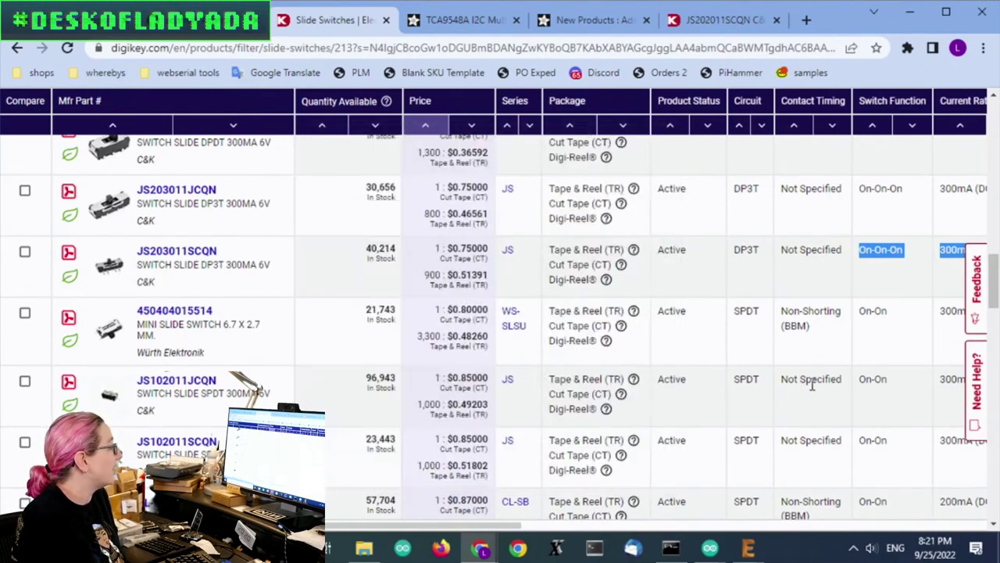
drag(759, 381, 735, 388)
mouse_move(112, 400)
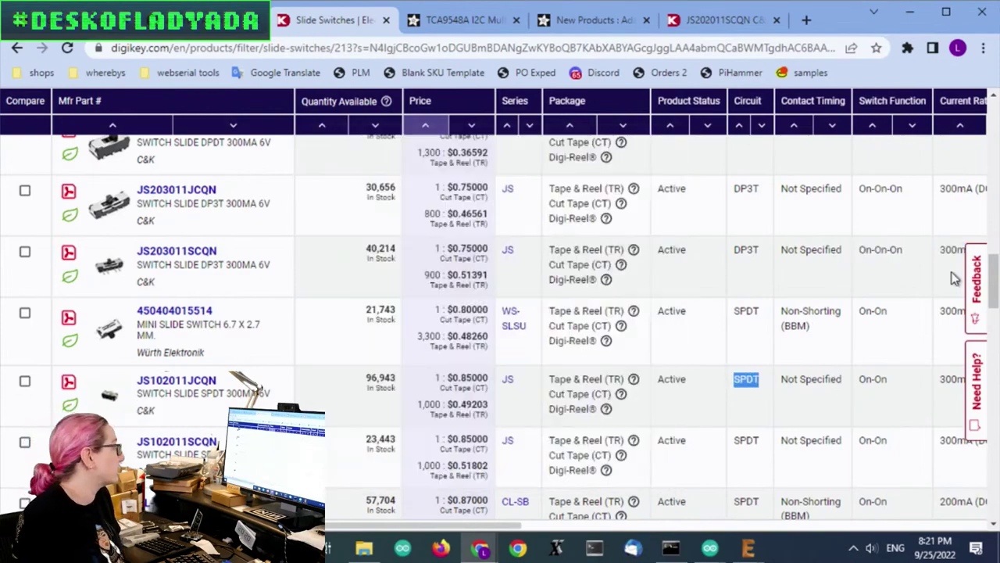
Step: Select DPDT in the Circuit filter, leaving 14 matches
scroll(799, 365, up, 10)
scroll(782, 329, up, 3)
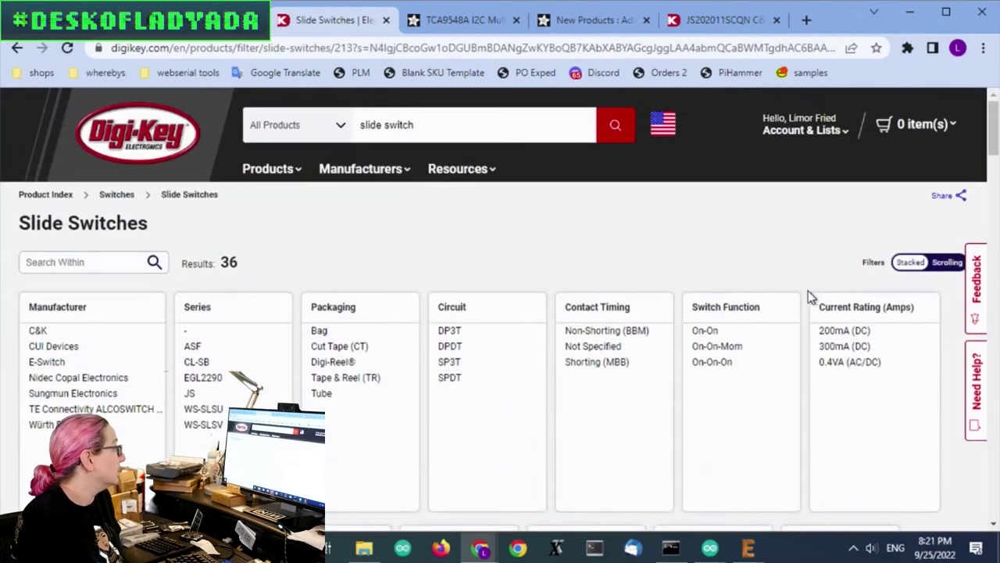
scroll(551, 268, down, 2)
click(500, 196)
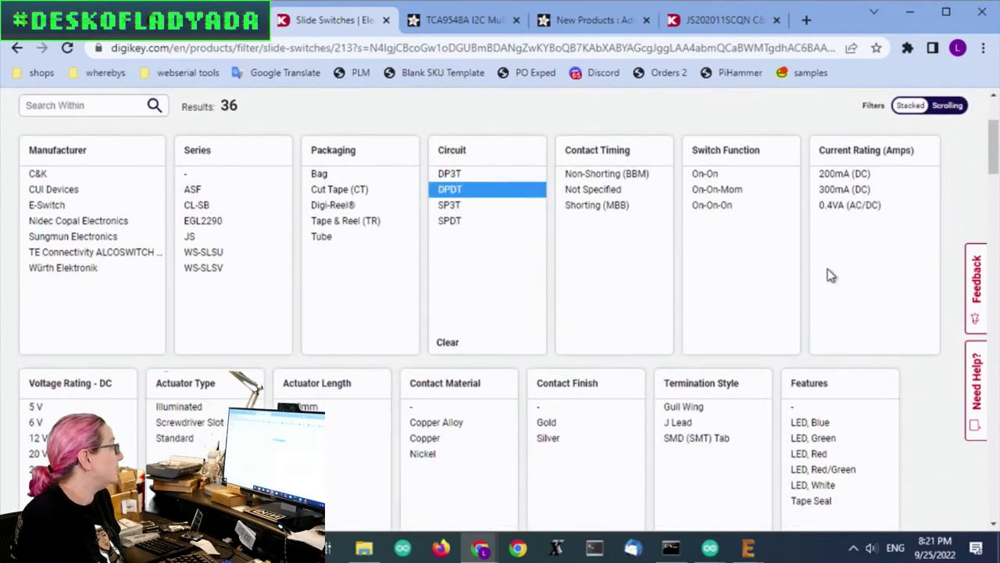
scroll(878, 232, down, 10)
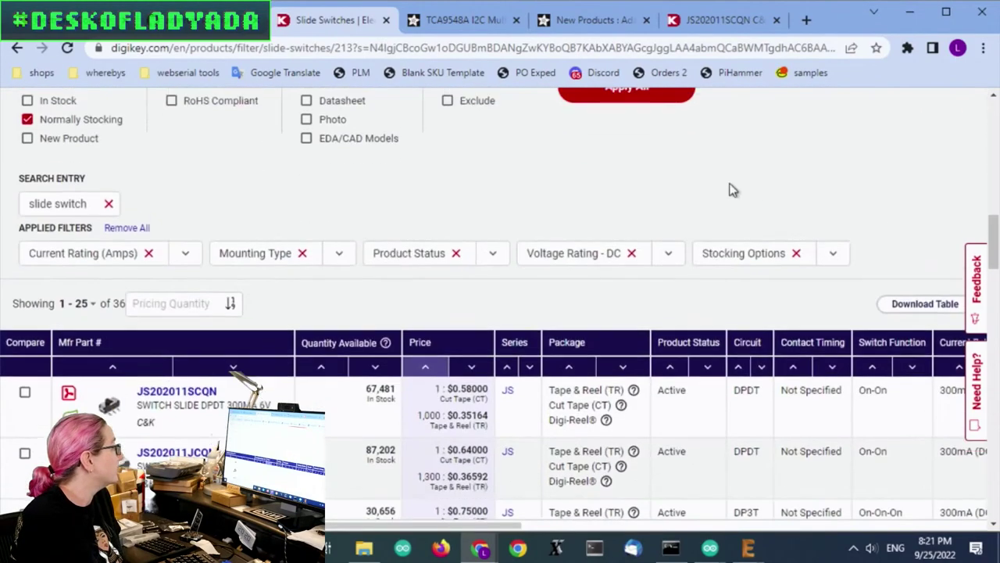
scroll(730, 190, up, 3)
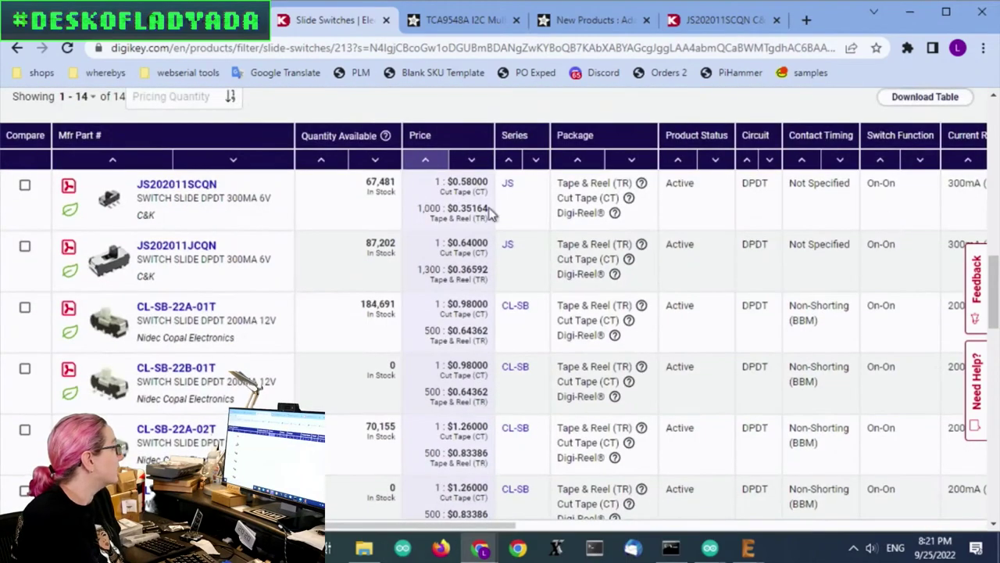
mouse_move(103, 335)
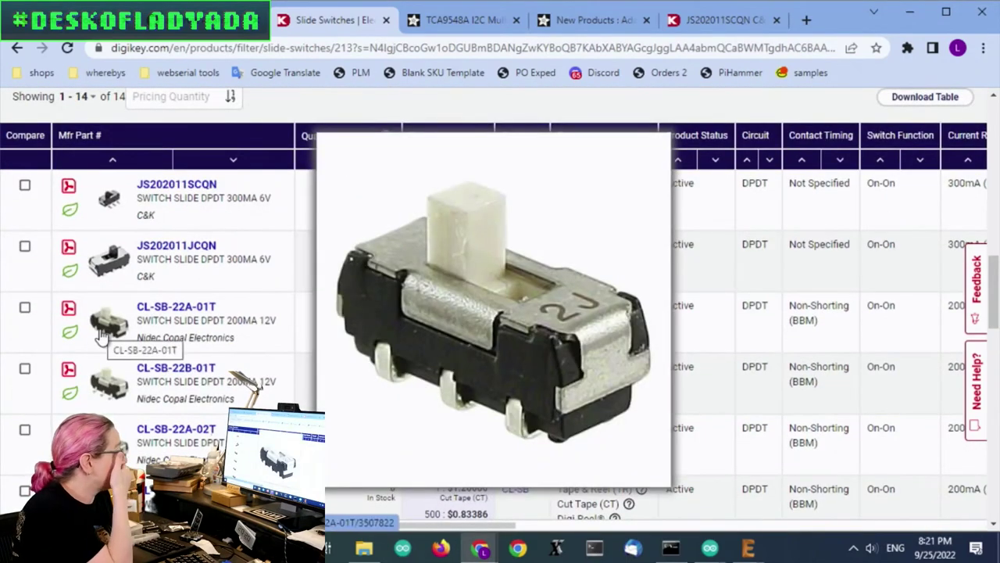
Step: Review the table's ratings columns, marking JS202011SCQN's current and voltage ratings
scroll(104, 334, down, 1)
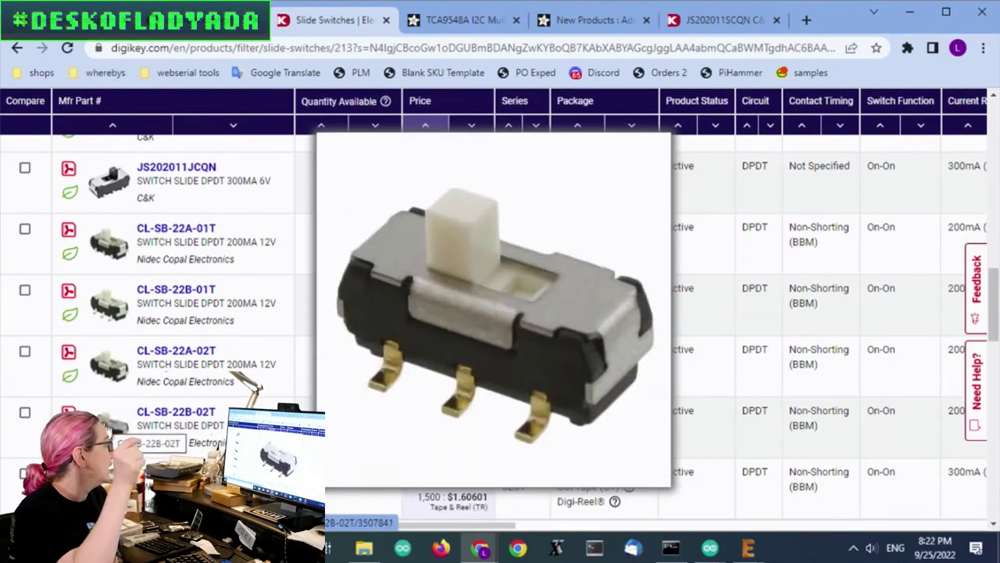
scroll(109, 352, down, 3)
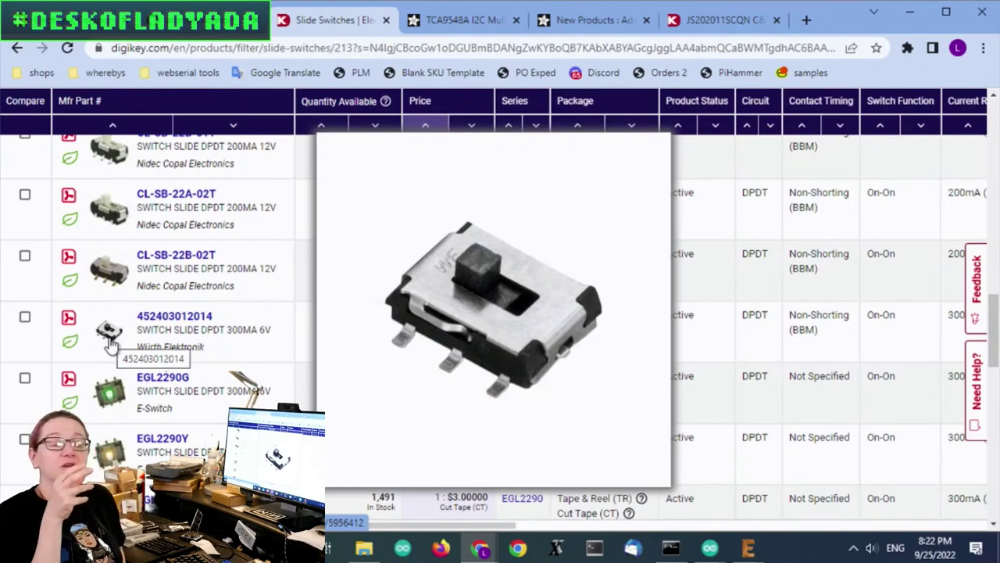
scroll(432, 378, up, 4)
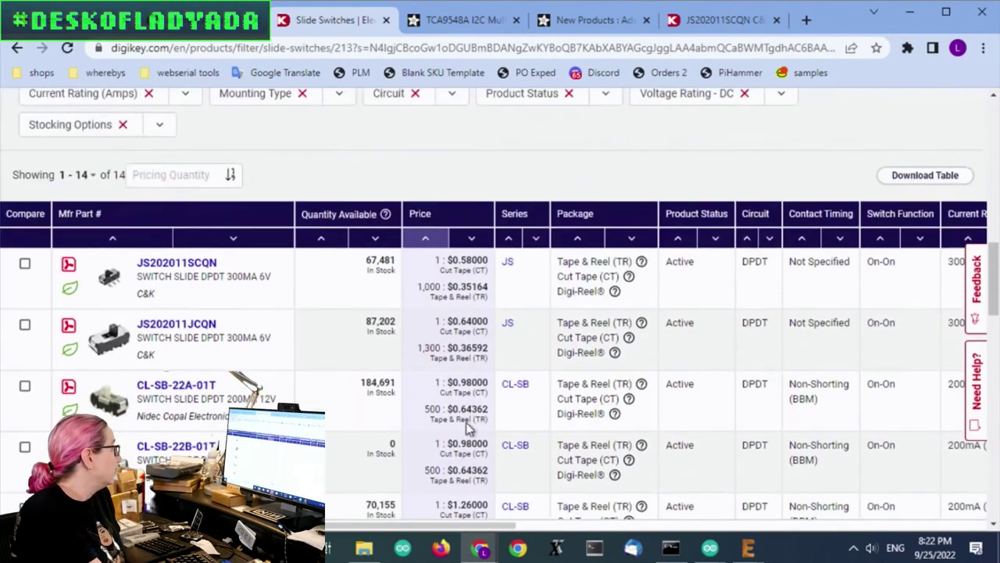
scroll(431, 378, down, 2)
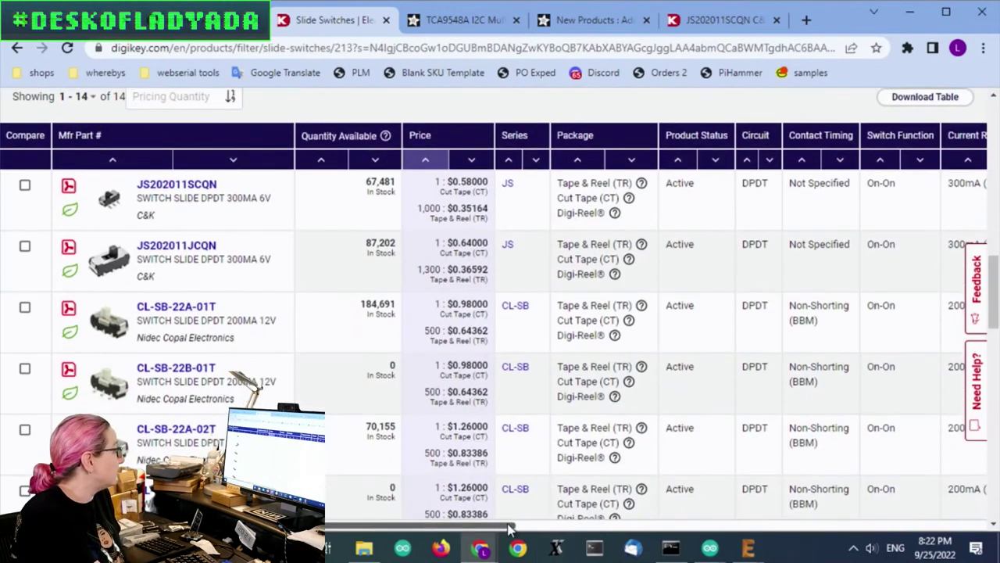
drag(512, 526, 688, 527)
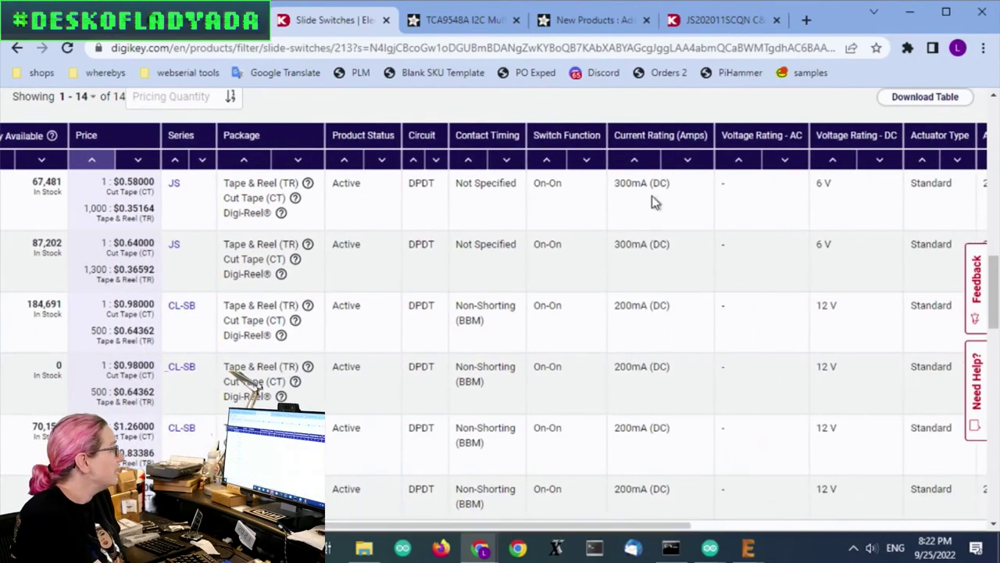
drag(617, 190, 879, 182)
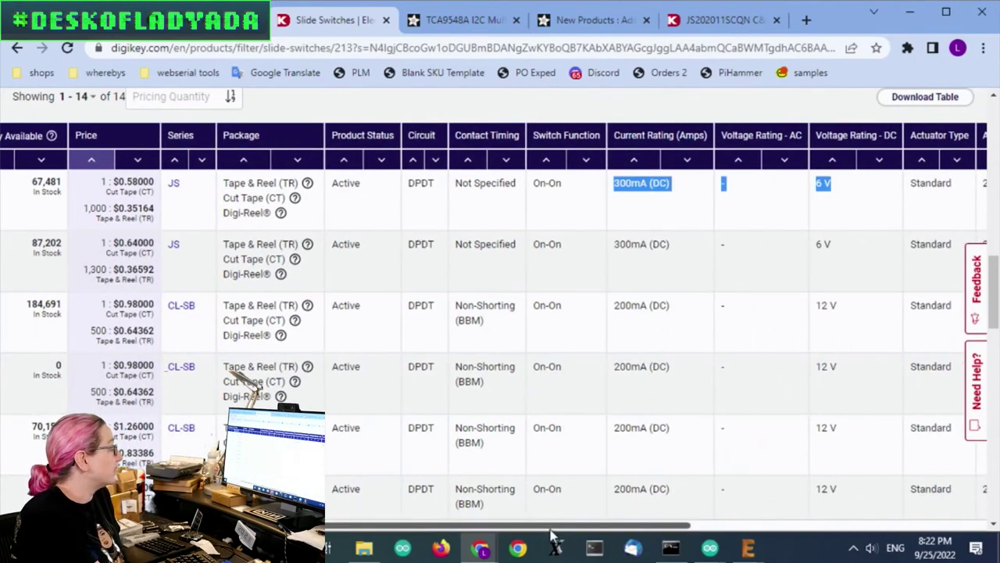
drag(582, 525, 340, 497)
mouse_move(109, 201)
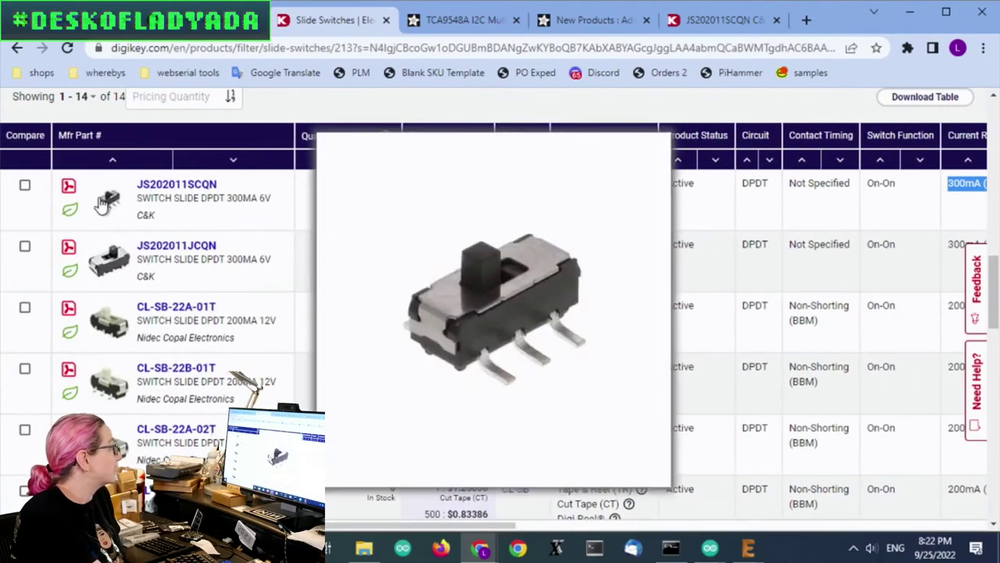
click(174, 185)
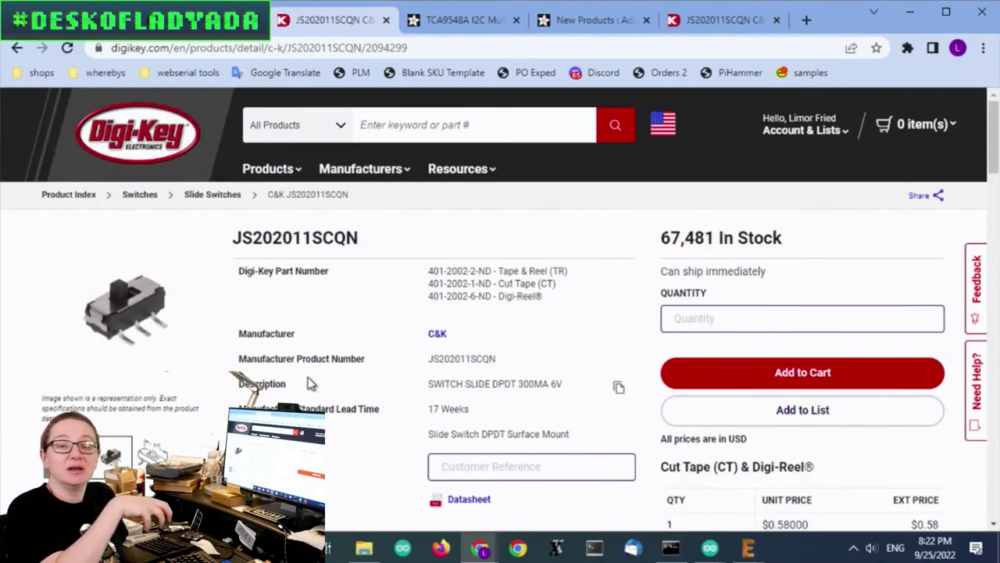
mouse_move(61, 273)
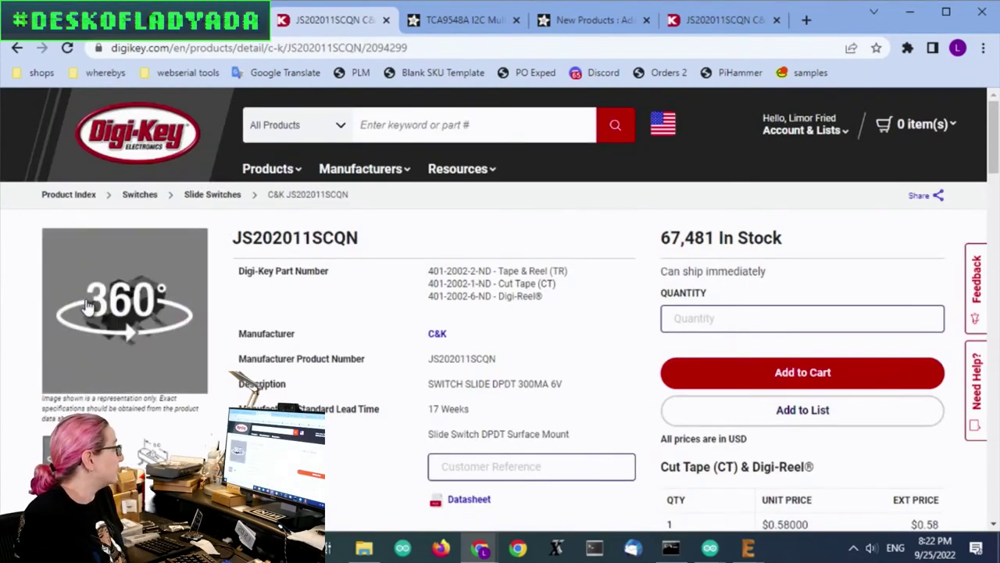
click(89, 306)
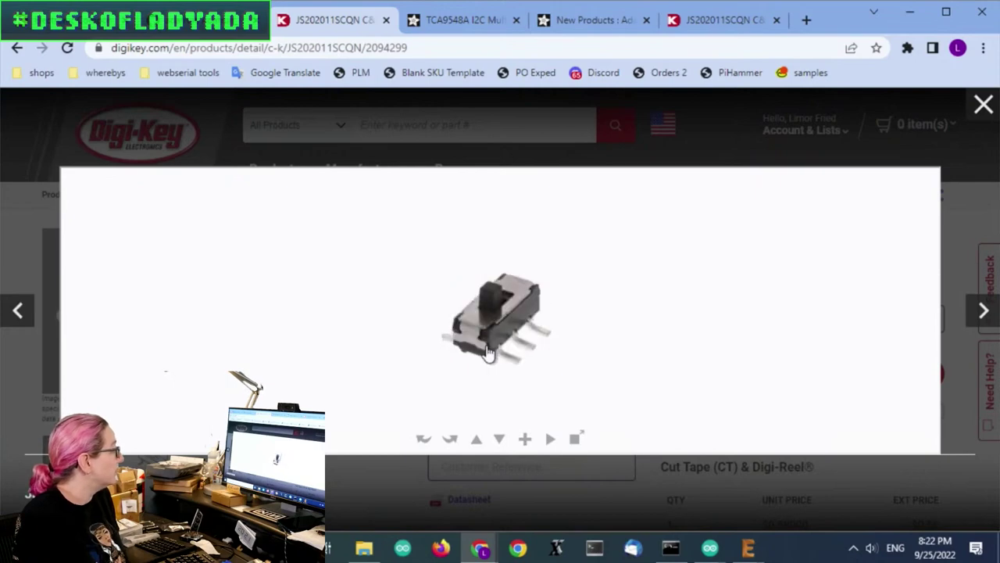
click(977, 115)
scroll(430, 293, down, 3)
drag(563, 153, 522, 166)
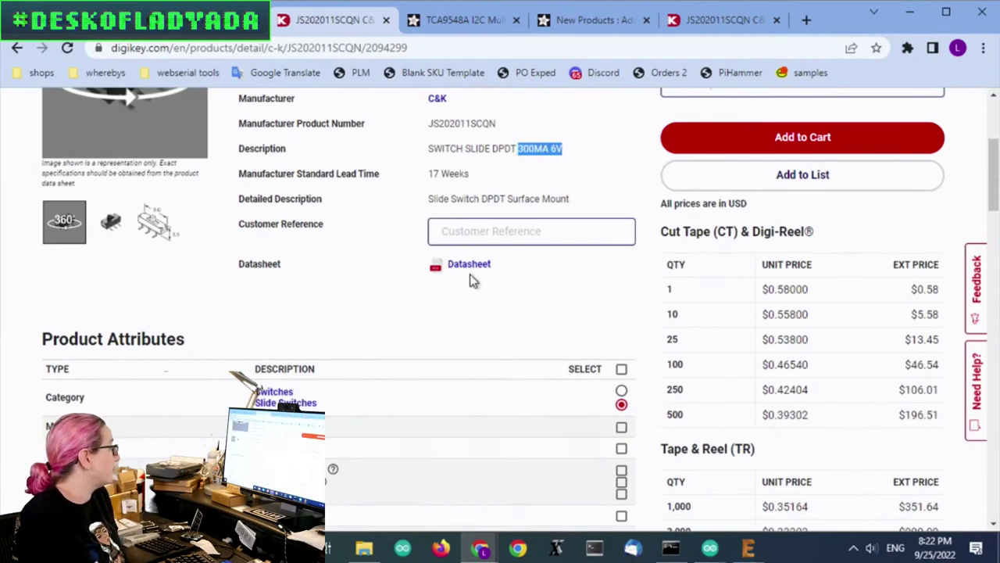
scroll(481, 293, up, 1)
scroll(489, 297, down, 4)
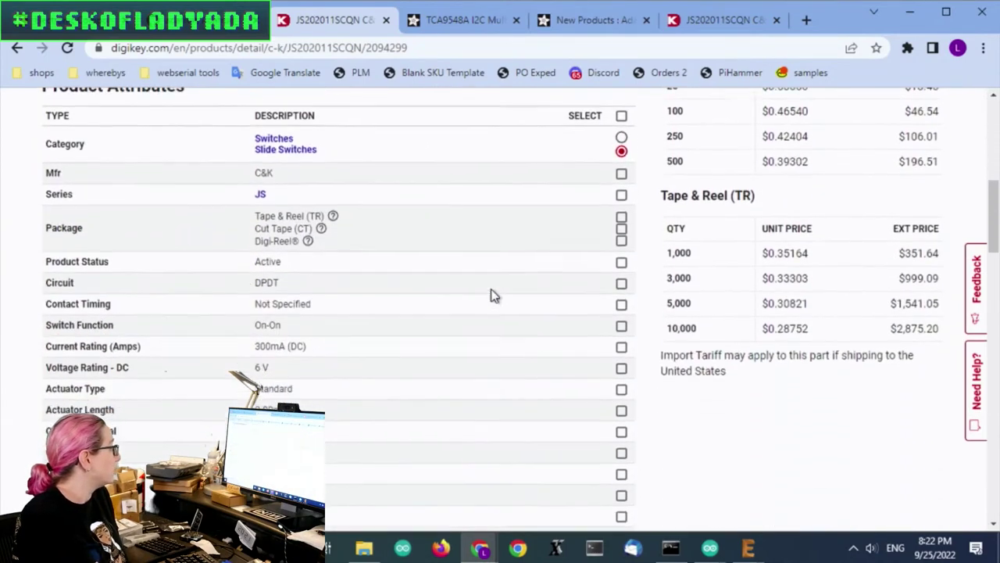
scroll(494, 296, down, 1)
scroll(495, 293, up, 3)
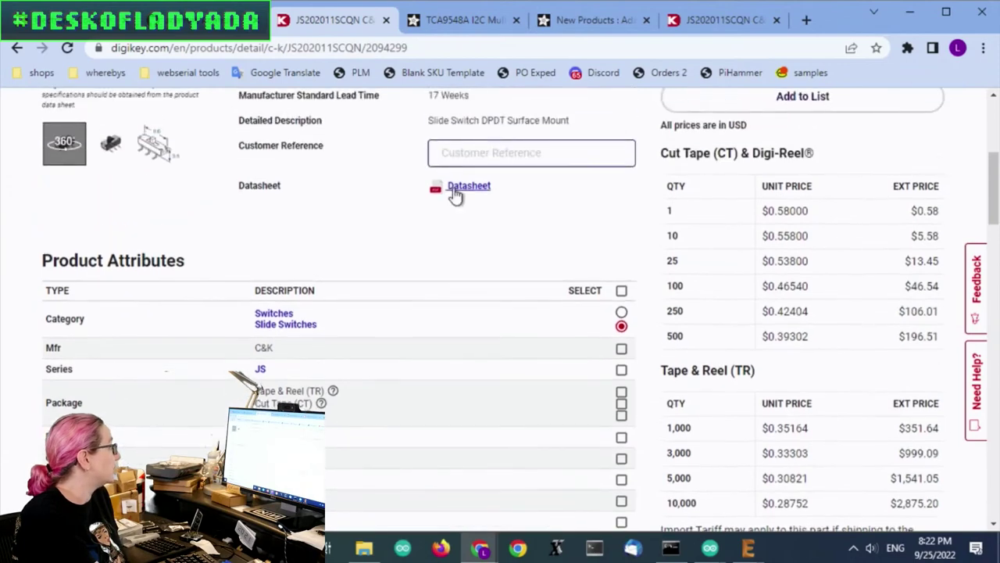
Step: Open the JS Series datasheet js.pdf and highlight the contact rating 0.3A@6VDC / 0.1A@30VDC
click(455, 189)
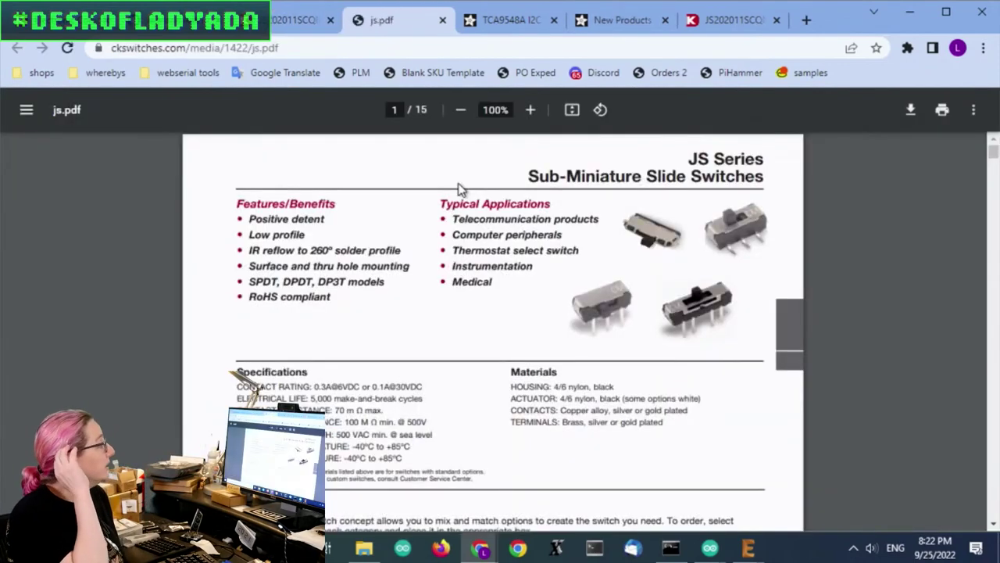
scroll(465, 348, down, 2)
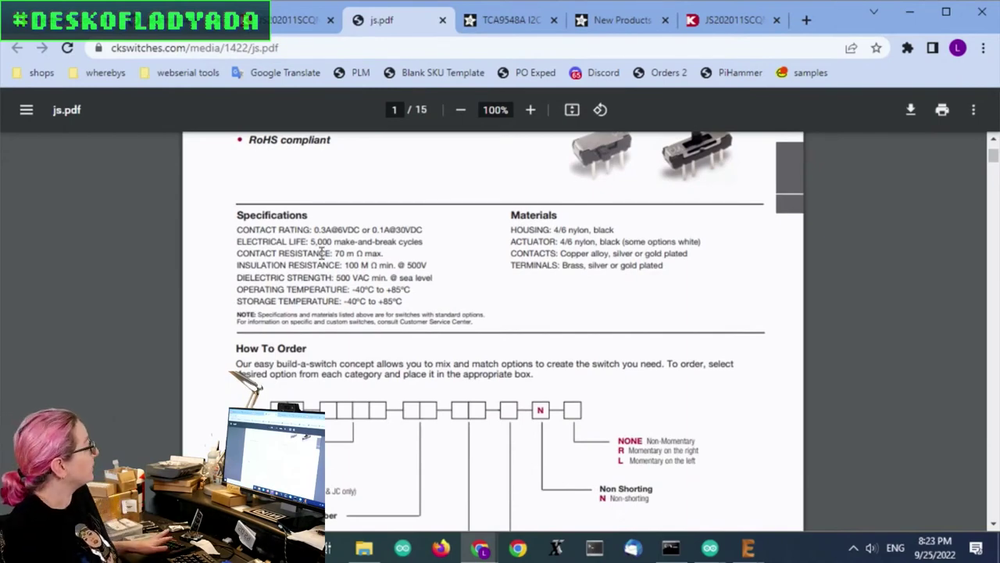
scroll(322, 253, up, 5)
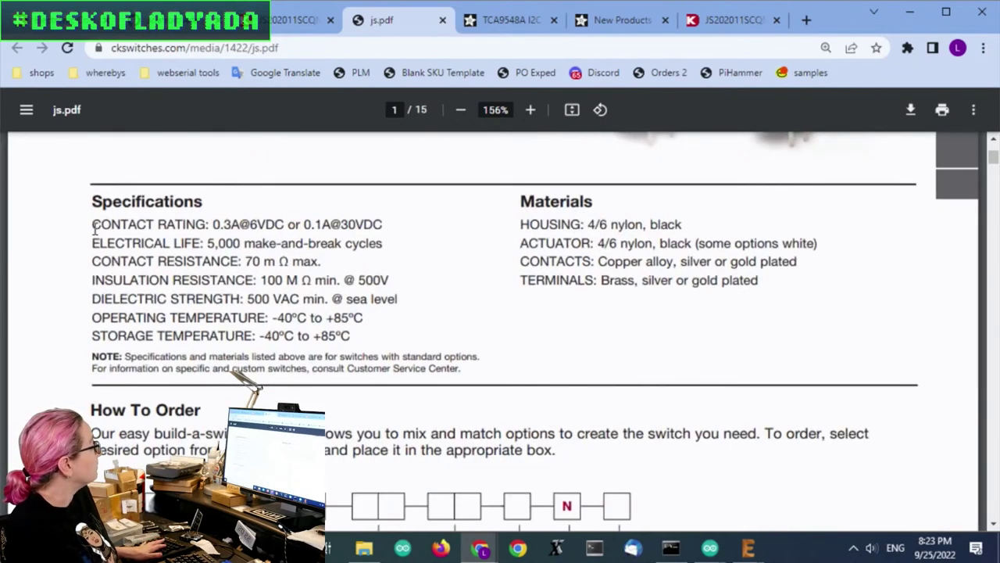
drag(93, 225, 379, 219)
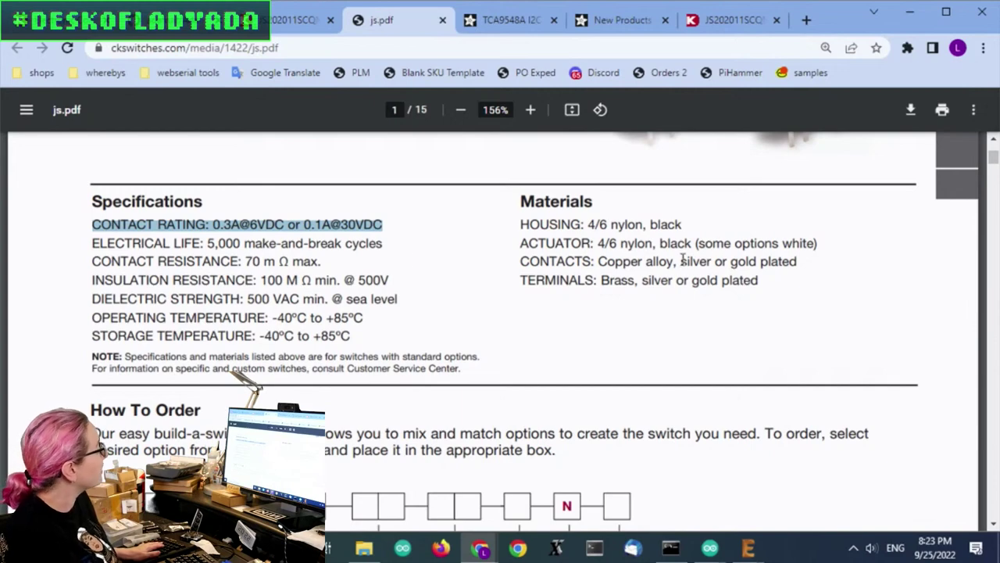
Step: Clear the highlighted contact rating text and scroll around the early datasheet pages
scroll(426, 271, down, 2)
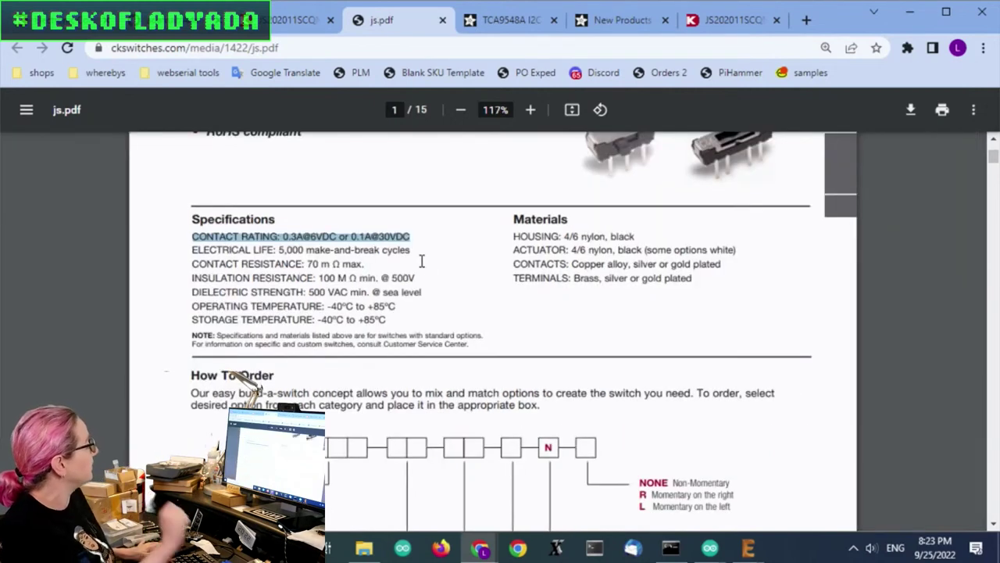
click(453, 240)
scroll(625, 263, down, 1)
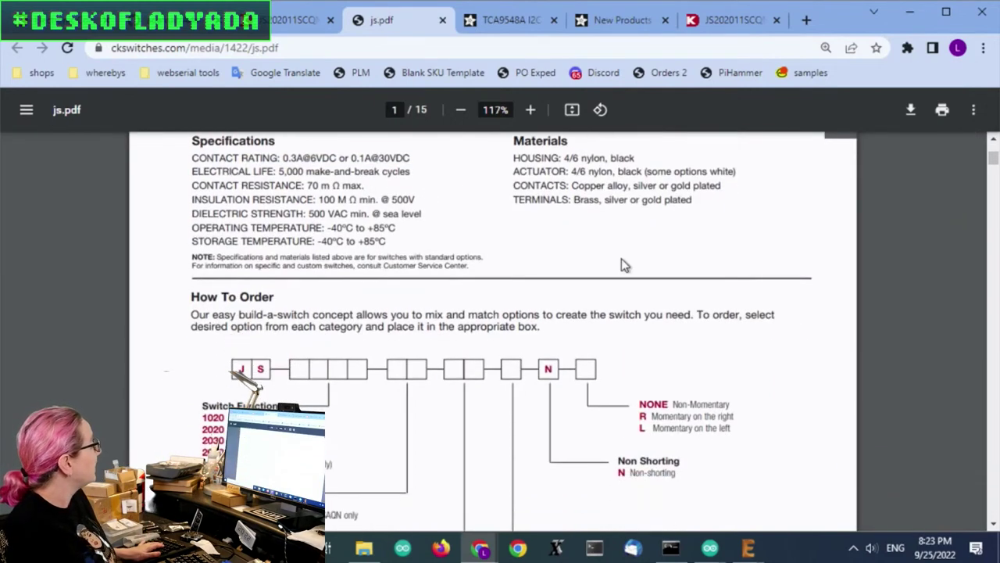
scroll(625, 258, up, 2)
scroll(632, 265, down, 10)
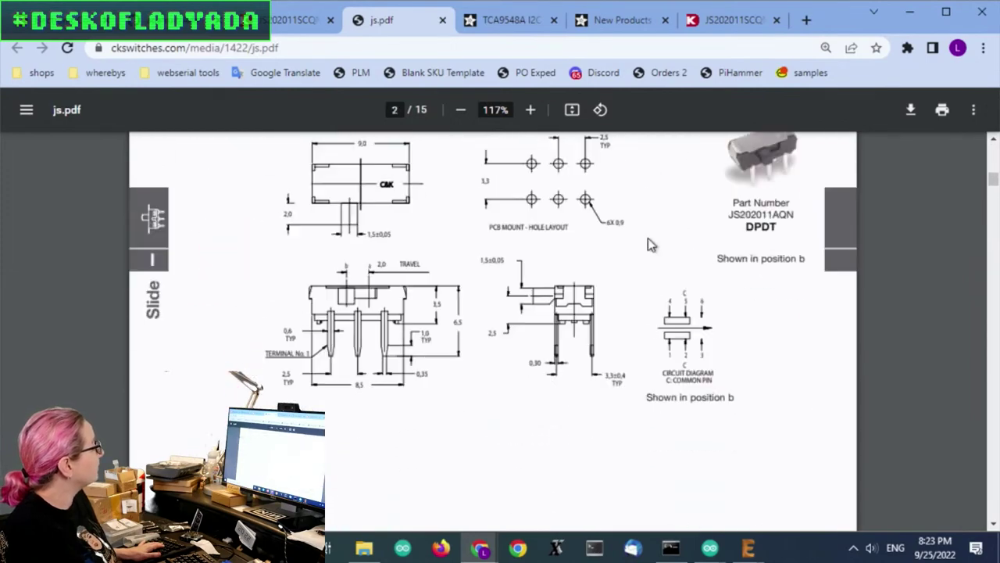
scroll(649, 245, up, 2)
Step: Move past the surface-mount JS202011SCQN footprint on page 4 to the JS102011SAQN drawings on page 5
drag(994, 173, 994, 231)
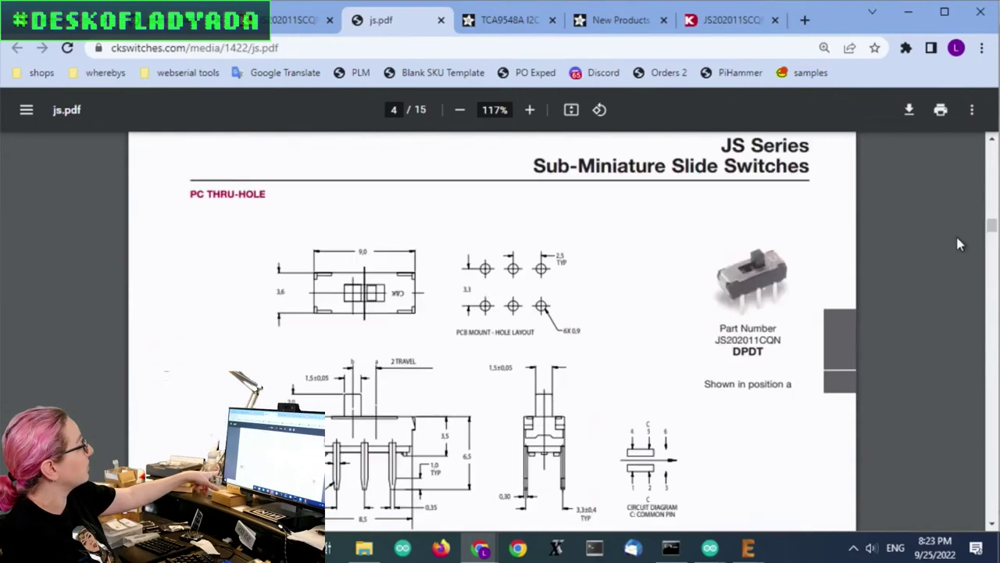
scroll(174, 337, down, 2)
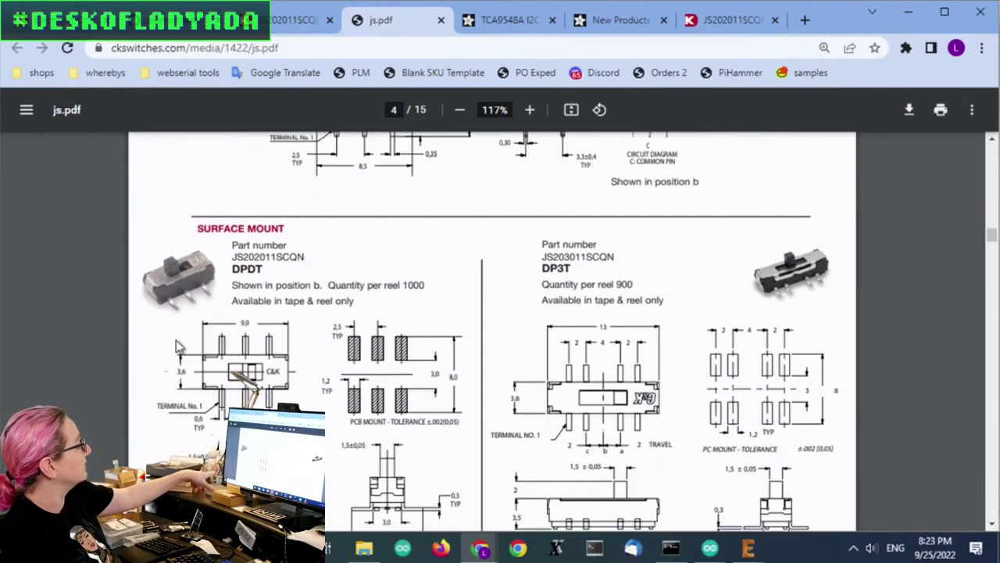
scroll(438, 328, down, 2)
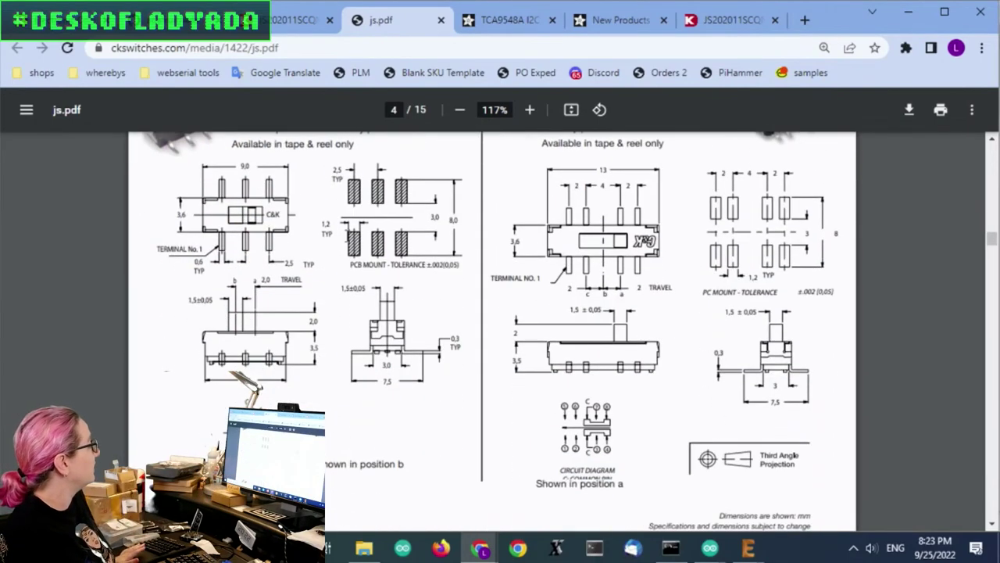
scroll(720, 322, down, 3)
scroll(720, 322, down, 2)
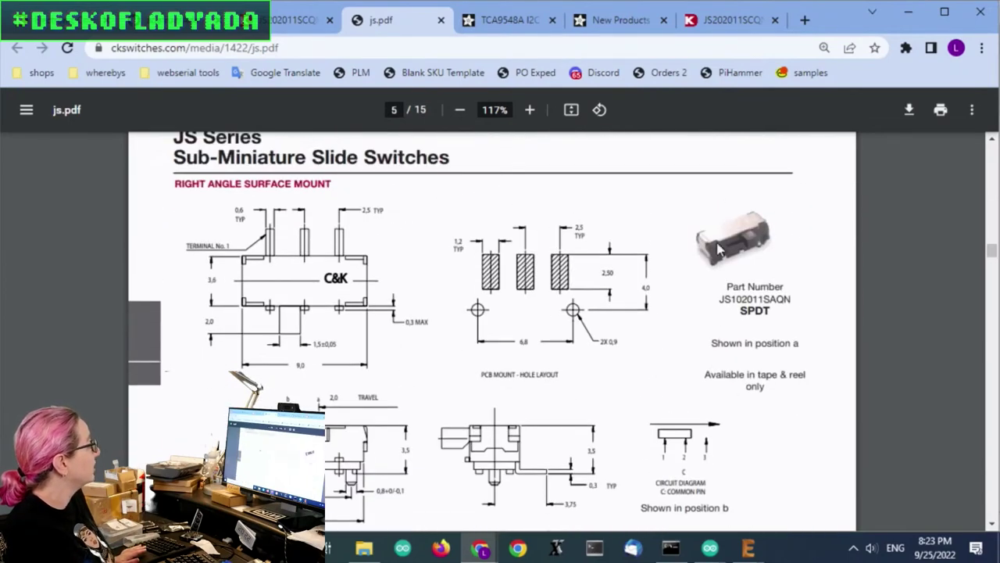
Step: Scroll js.pdf from page 5 to page 9, showing the vertical-mount J-bend JS202011JCQN DPDT drawings
scroll(720, 248, down, 5)
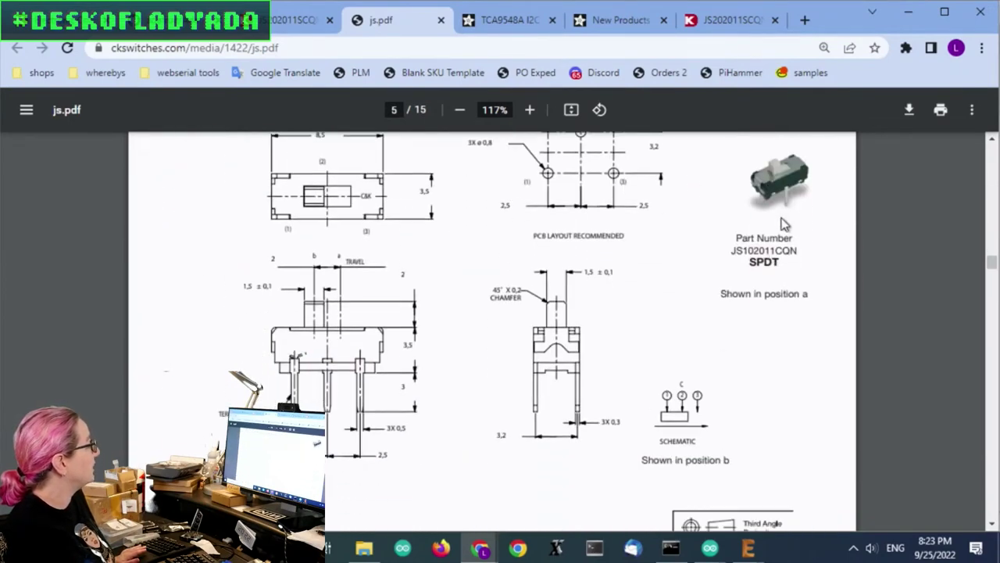
scroll(784, 233, down, 8)
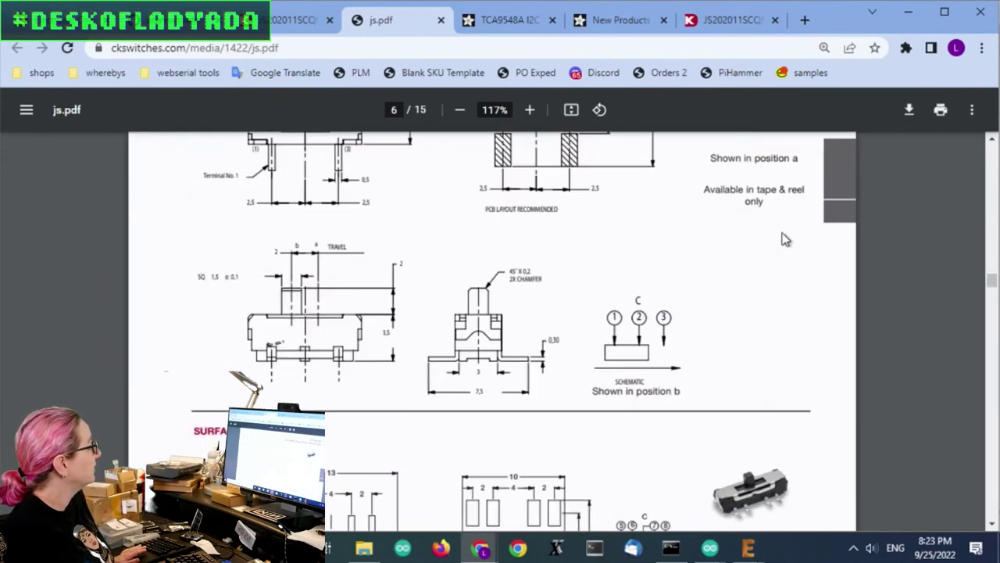
scroll(786, 240, down, 10)
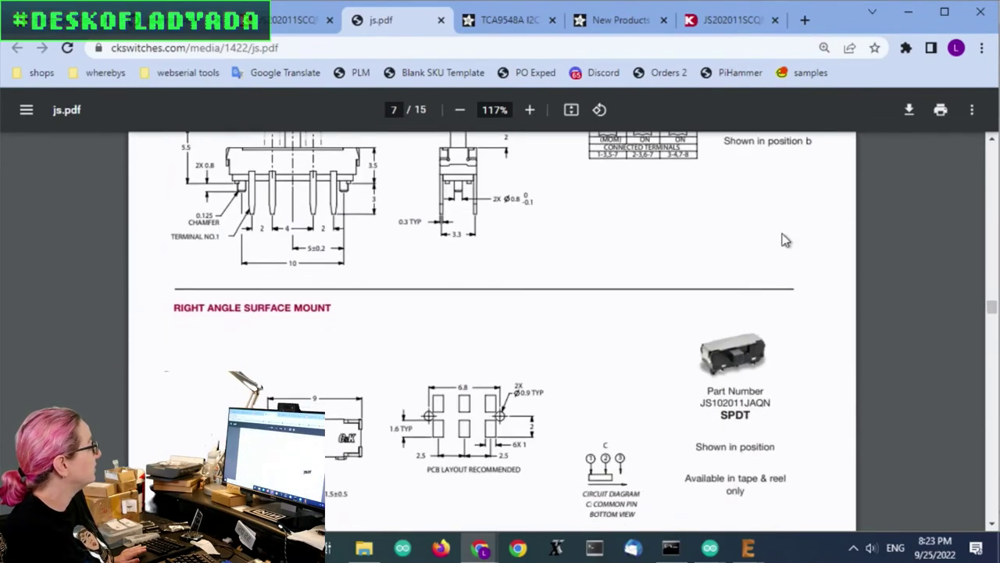
scroll(785, 240, down, 3)
scroll(785, 228, down, 8)
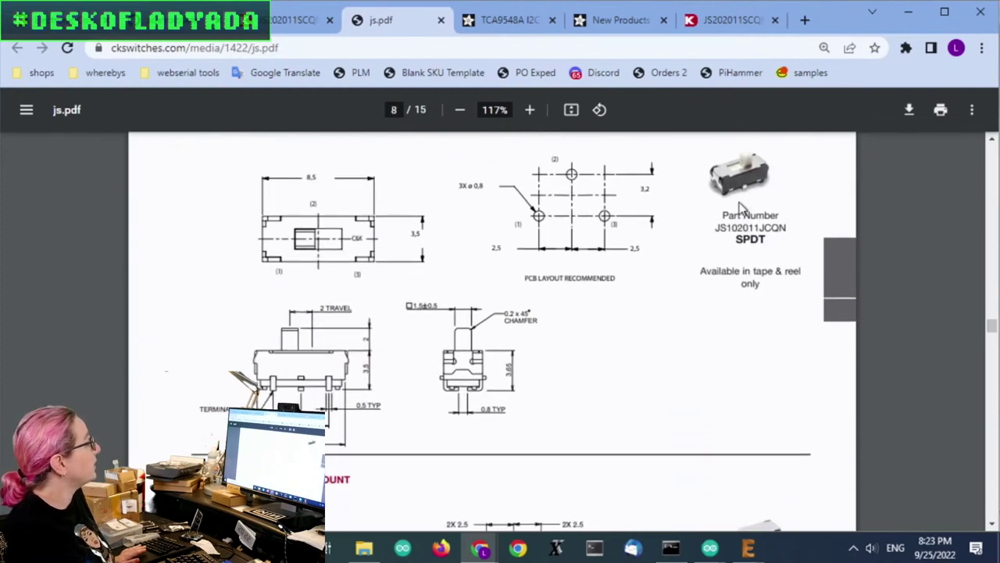
scroll(588, 297, down, 4)
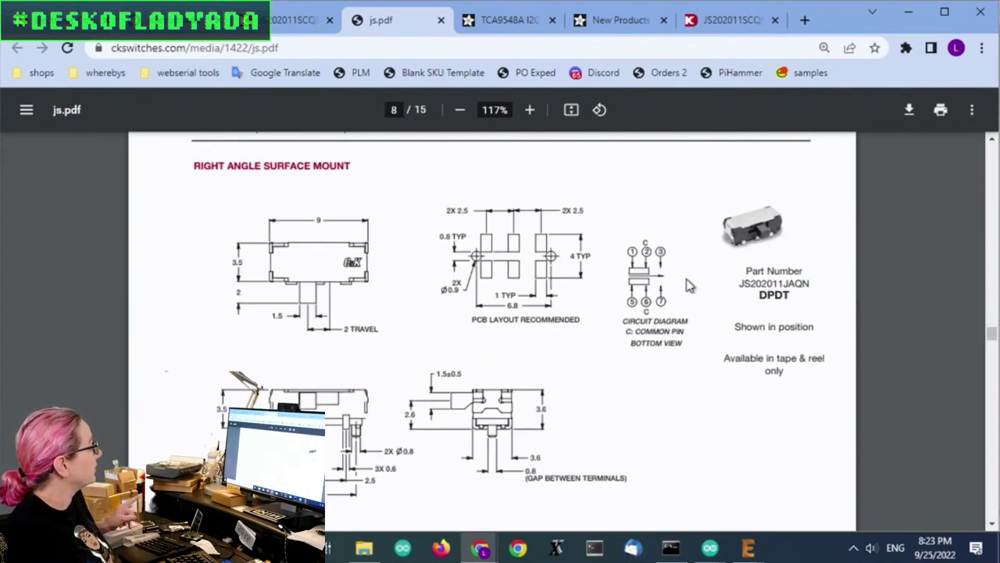
scroll(704, 283, down, 1)
scroll(719, 282, up, 1)
scroll(735, 275, down, 7)
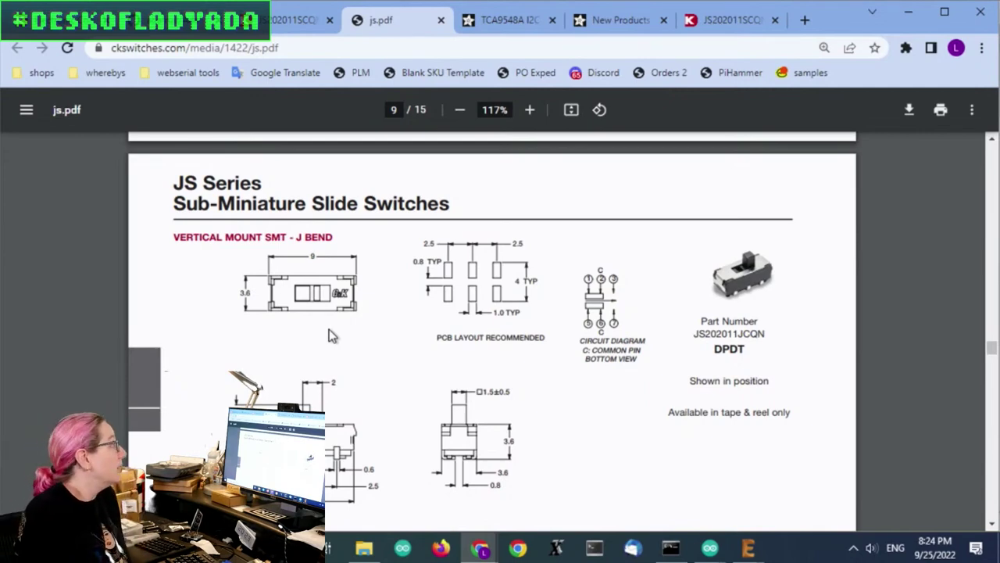
click(287, 24)
scroll(331, 284, up, 4)
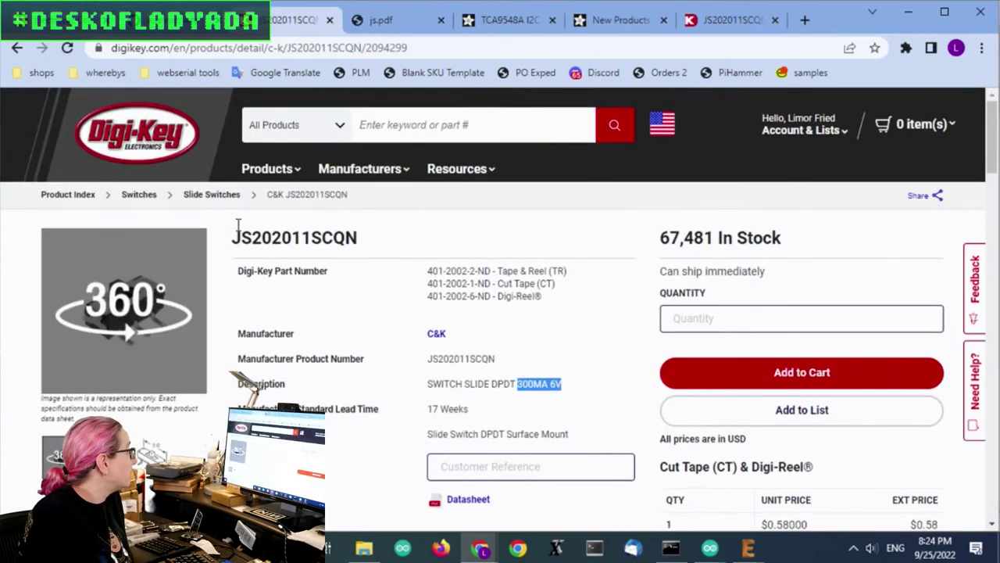
scroll(486, 353, down, 2)
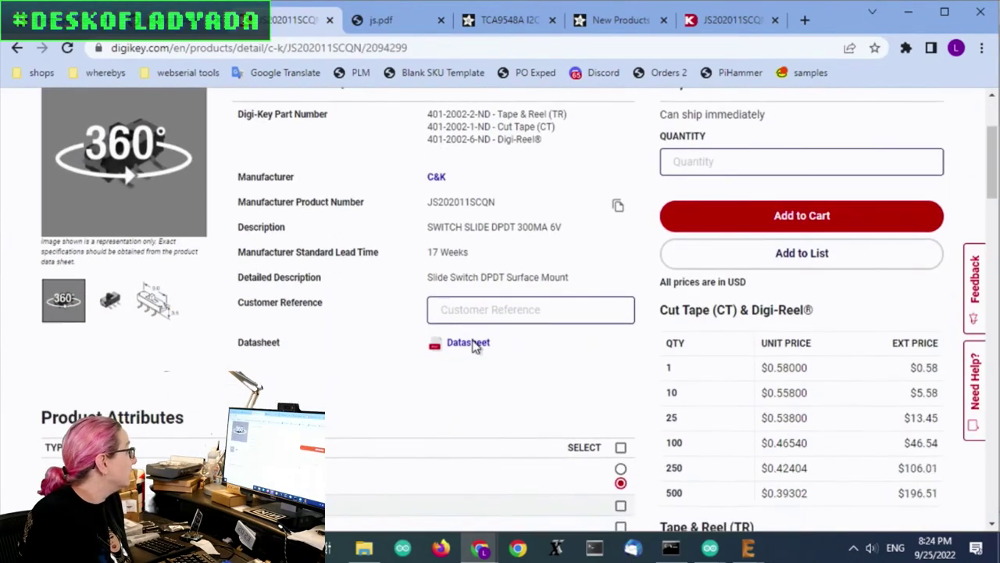
scroll(824, 295, down, 1)
scroll(670, 279, up, 2)
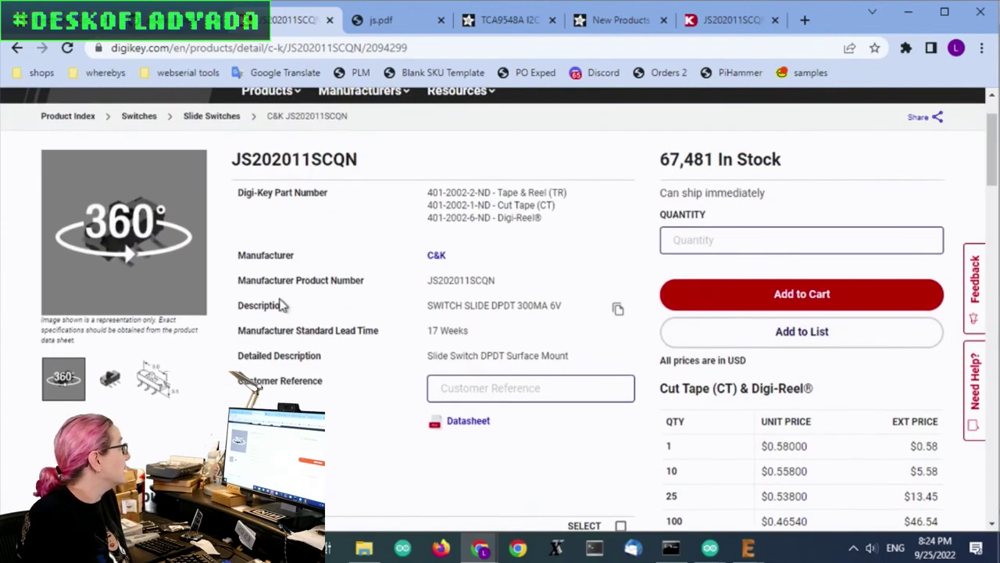
scroll(618, 343, down, 2)
scroll(613, 344, up, 1)
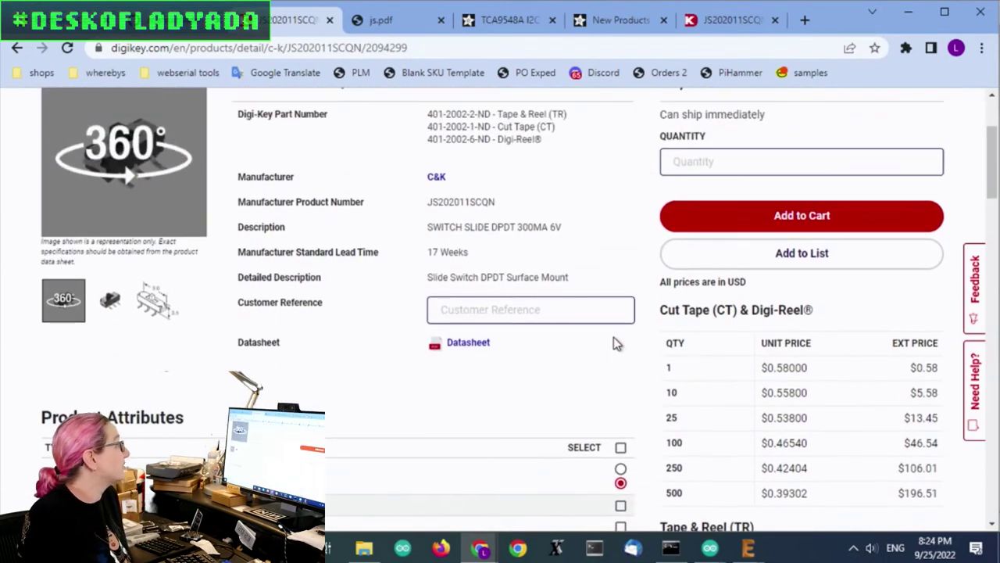